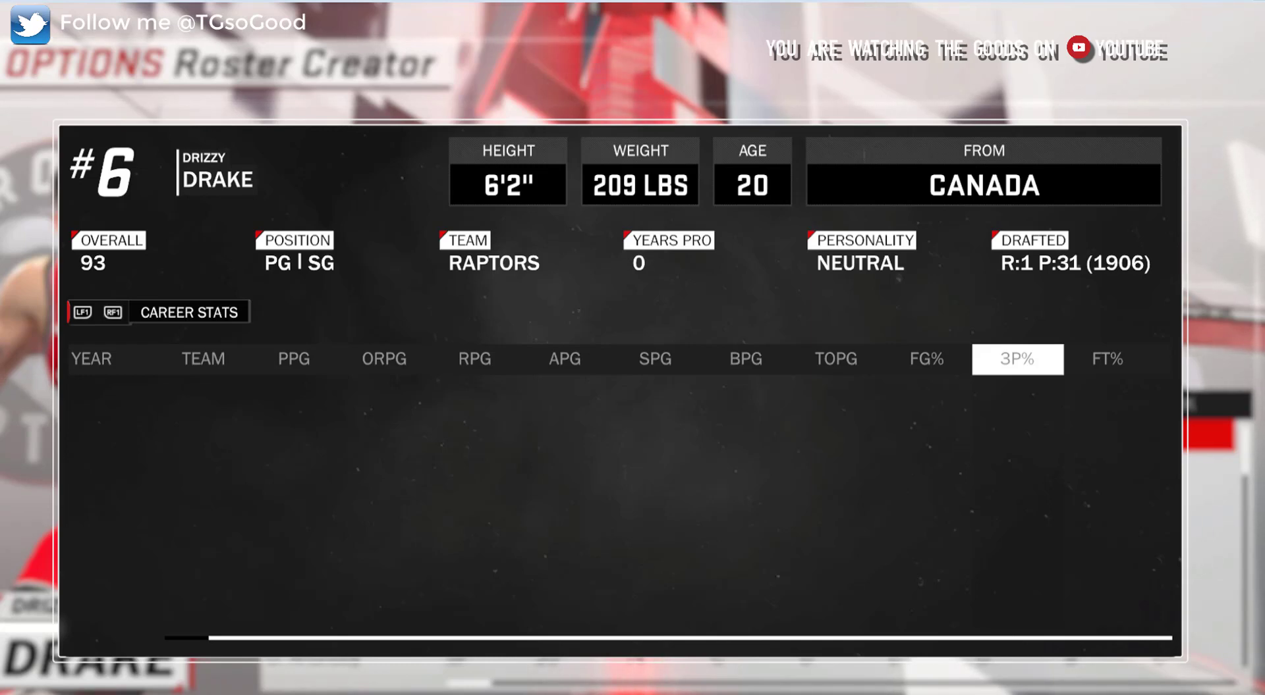
Place the SuperModifier window beside the game and refresh the roster list of teams
key("alt+Tab")
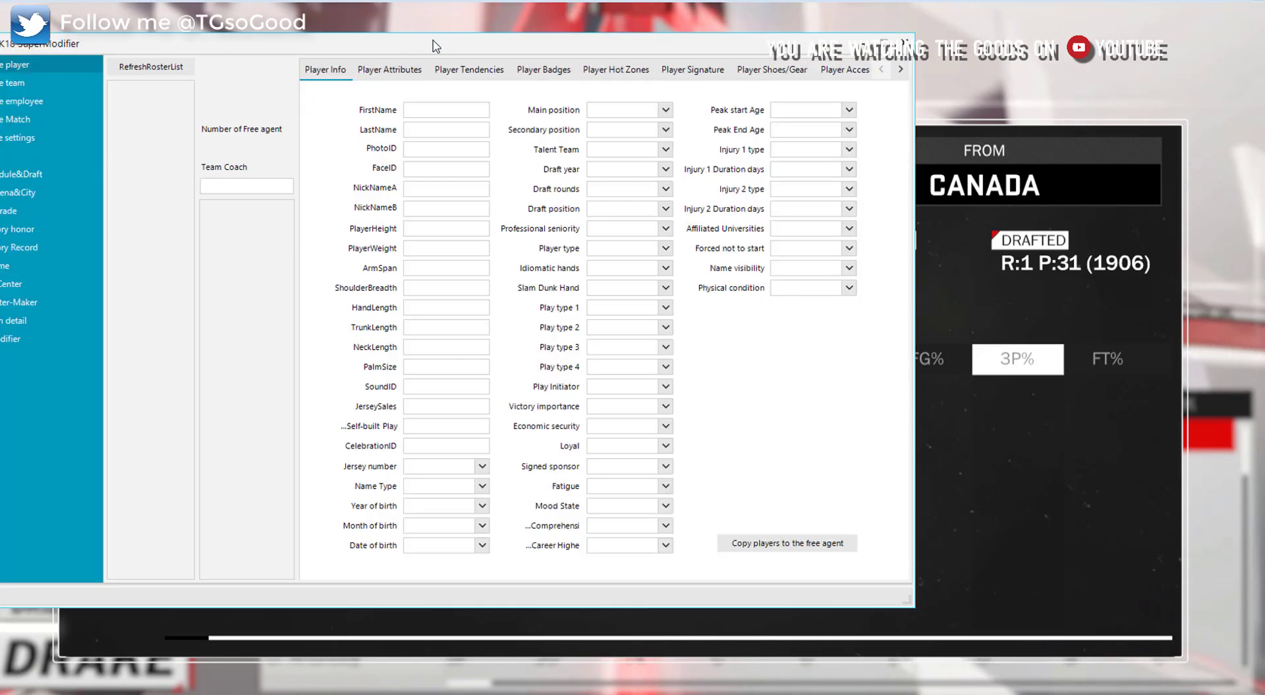
left_click_drag(429, 34, 725, 101)
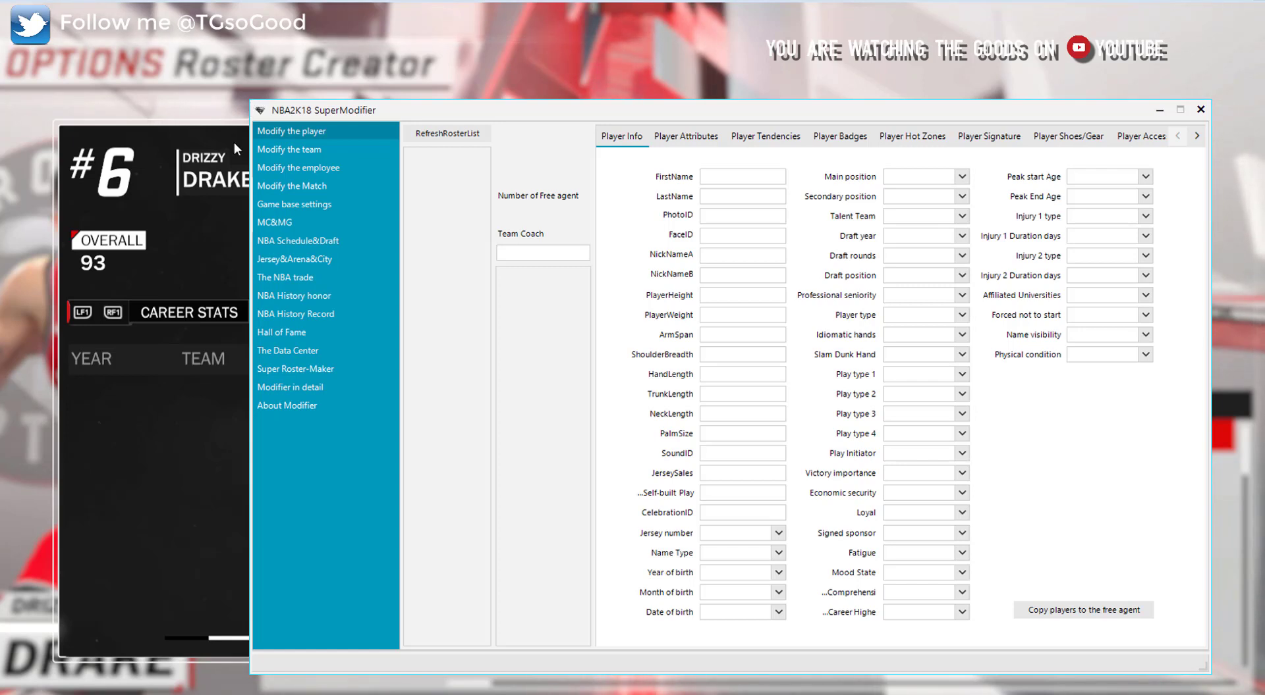
left_click(433, 138)
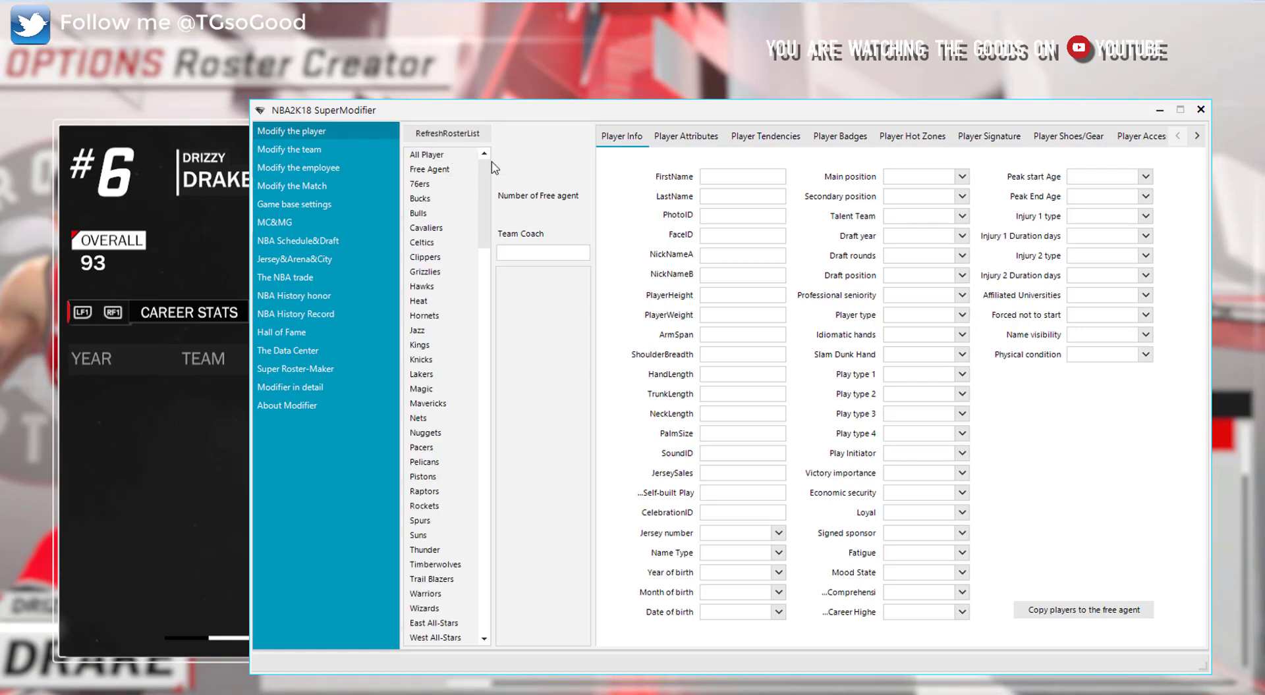
Scroll to the end of the team list and view the 2K Sports and Prelude A/B teams
scroll(446, 167, "down", 5)
left_click_drag(493, 246, 501, 533)
left_click(435, 595)
left_click(446, 609)
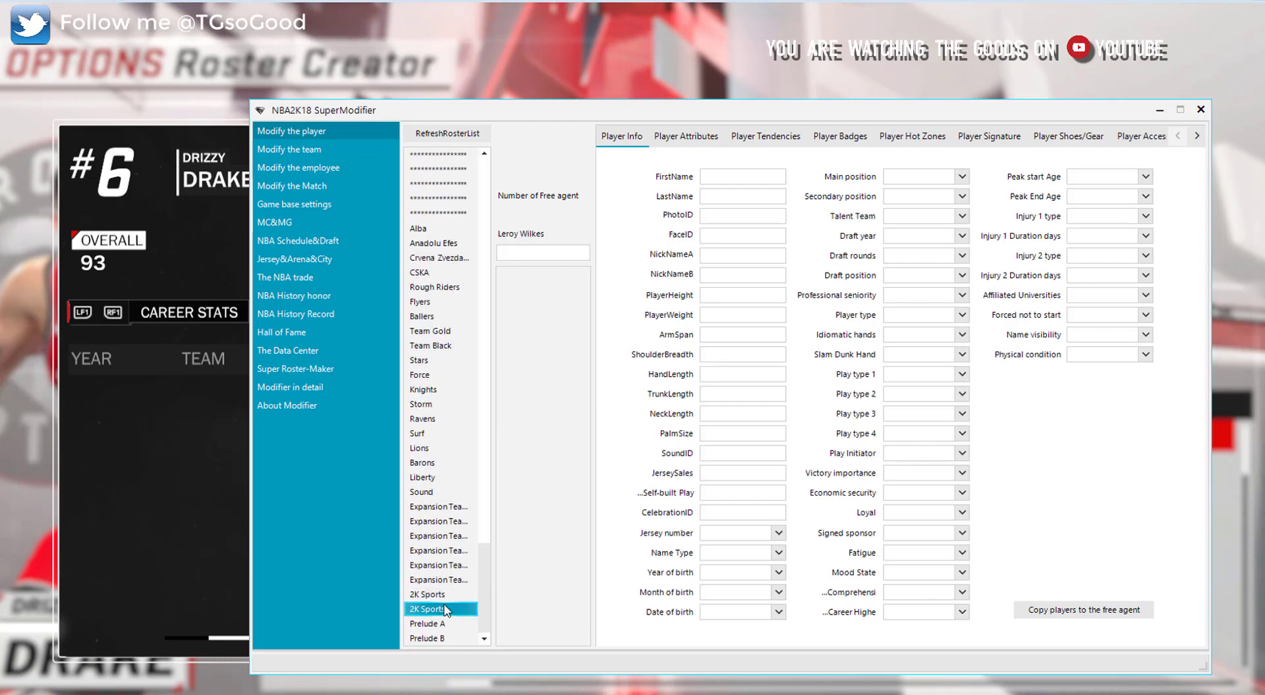
left_click(445, 624)
left_click(445, 637)
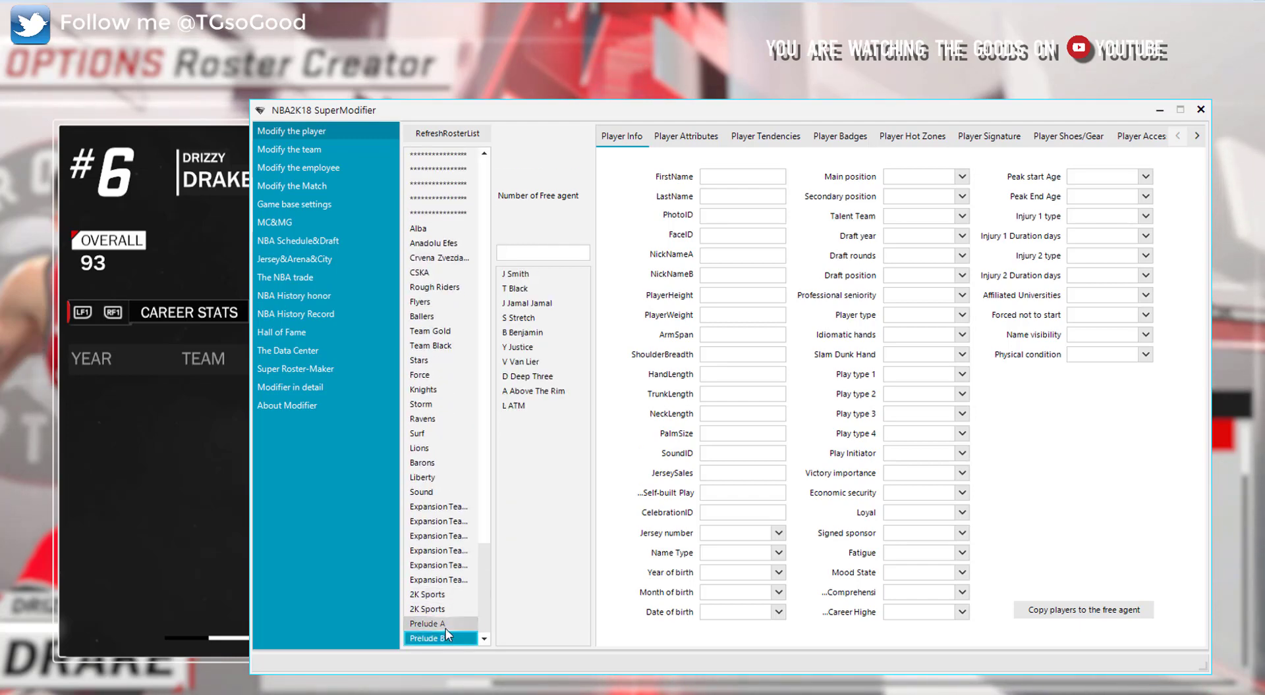
left_click(441, 627)
left_click(440, 635)
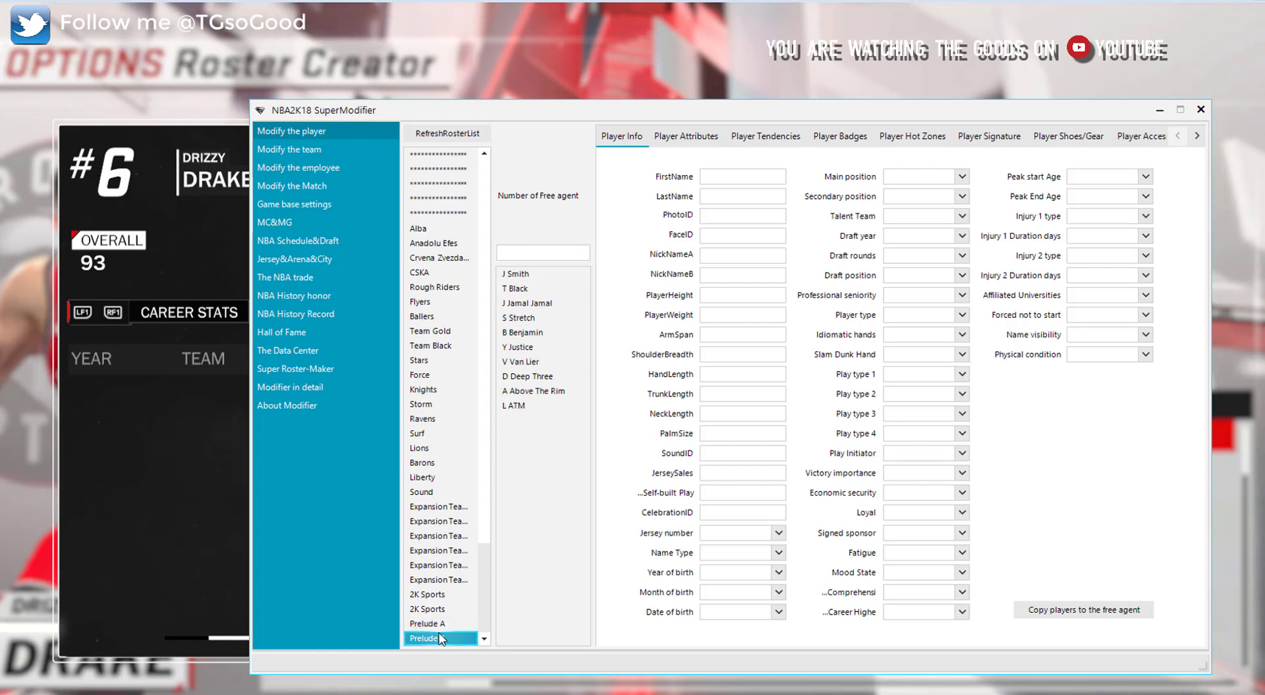
Flip between Prelude A, the two 2K Sports teams and the last expansion team
left_click(434, 624)
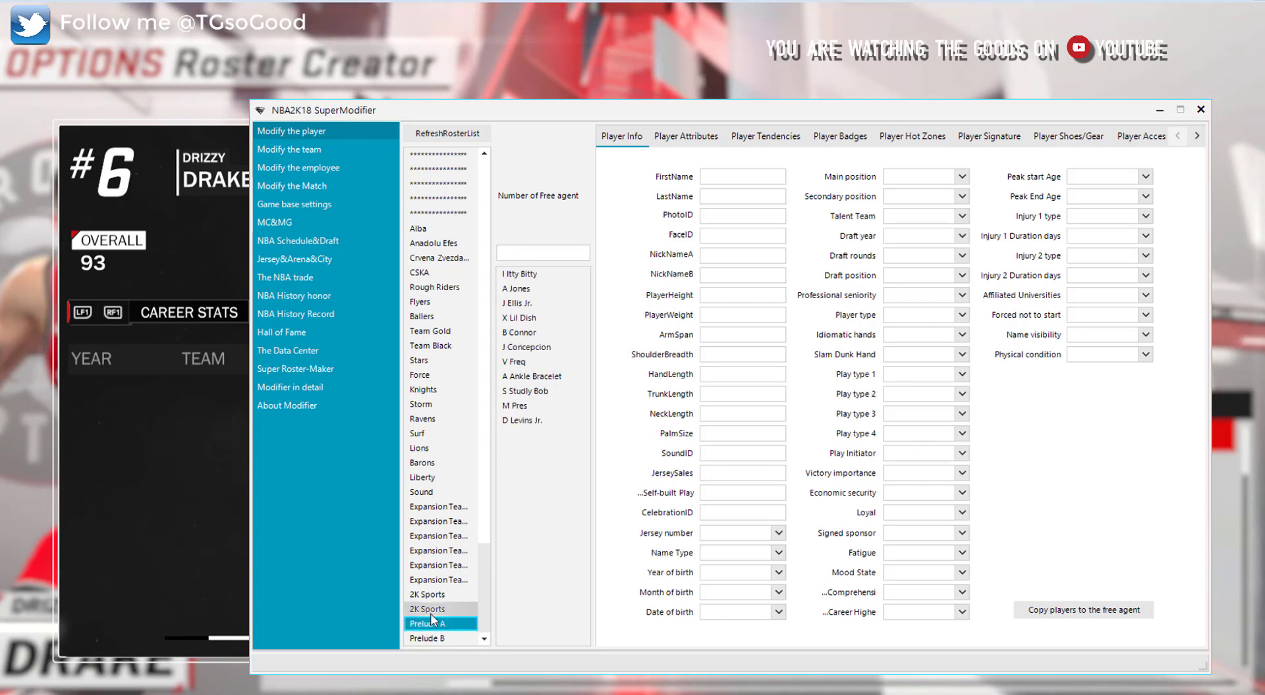
left_click(428, 610)
left_click(425, 595)
left_click(418, 579)
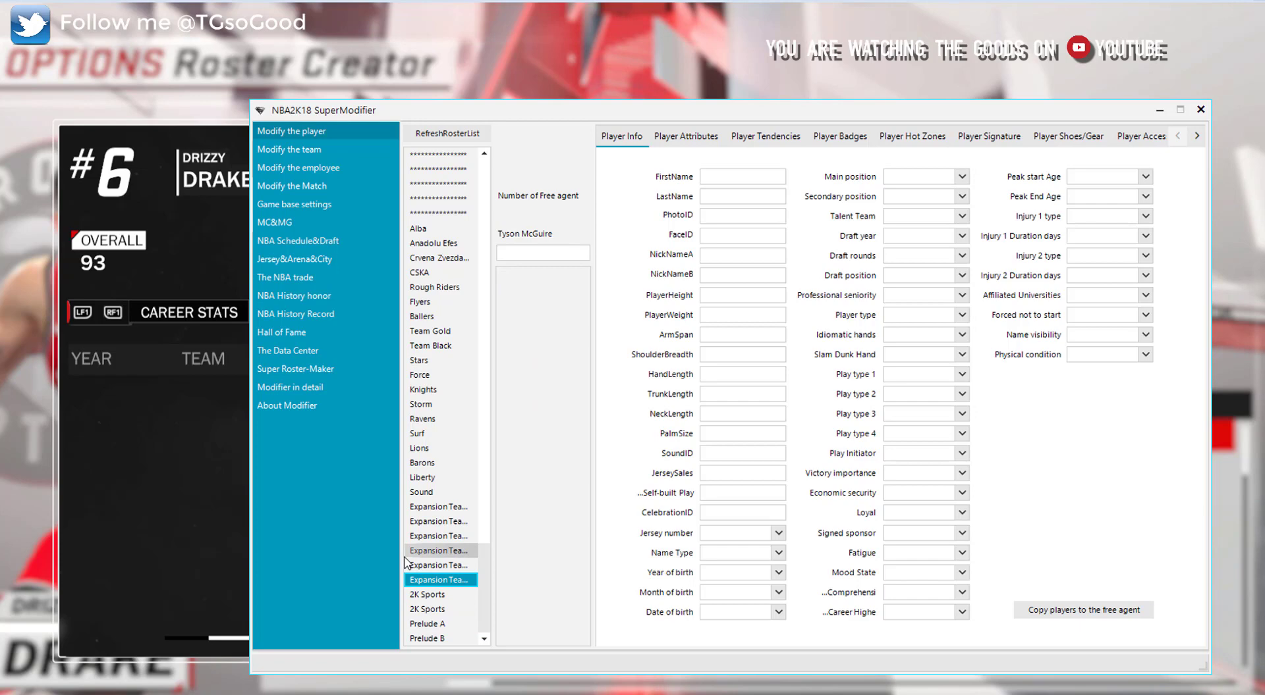
left_click(425, 595)
left_click(428, 609)
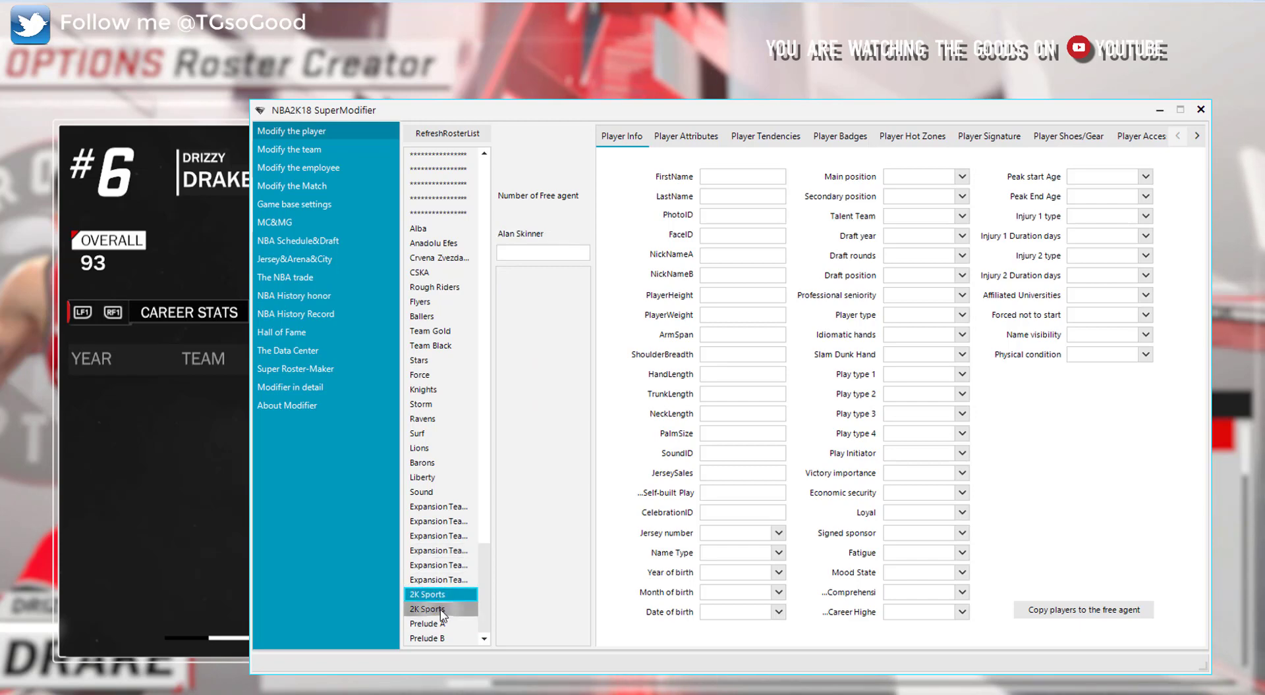
left_click(431, 581)
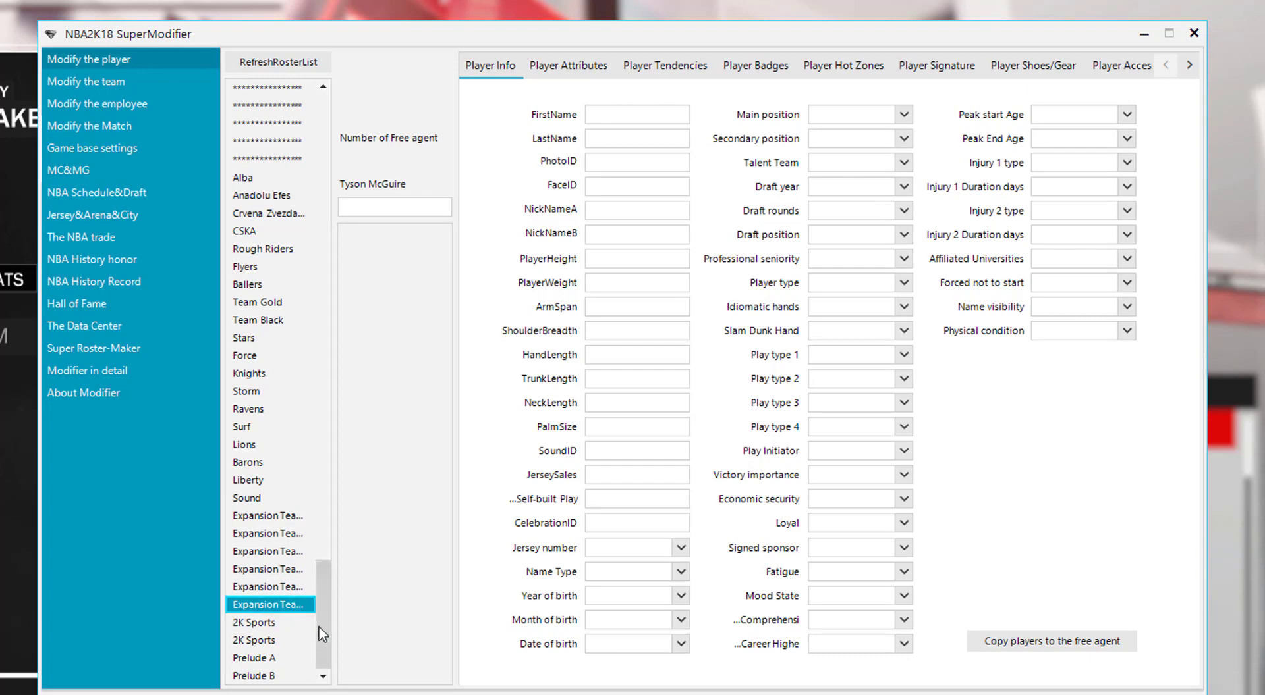
Scroll back to the top of the team list, load the Raptors roster and focus the player search box
left_click_drag(322, 634, 334, 248)
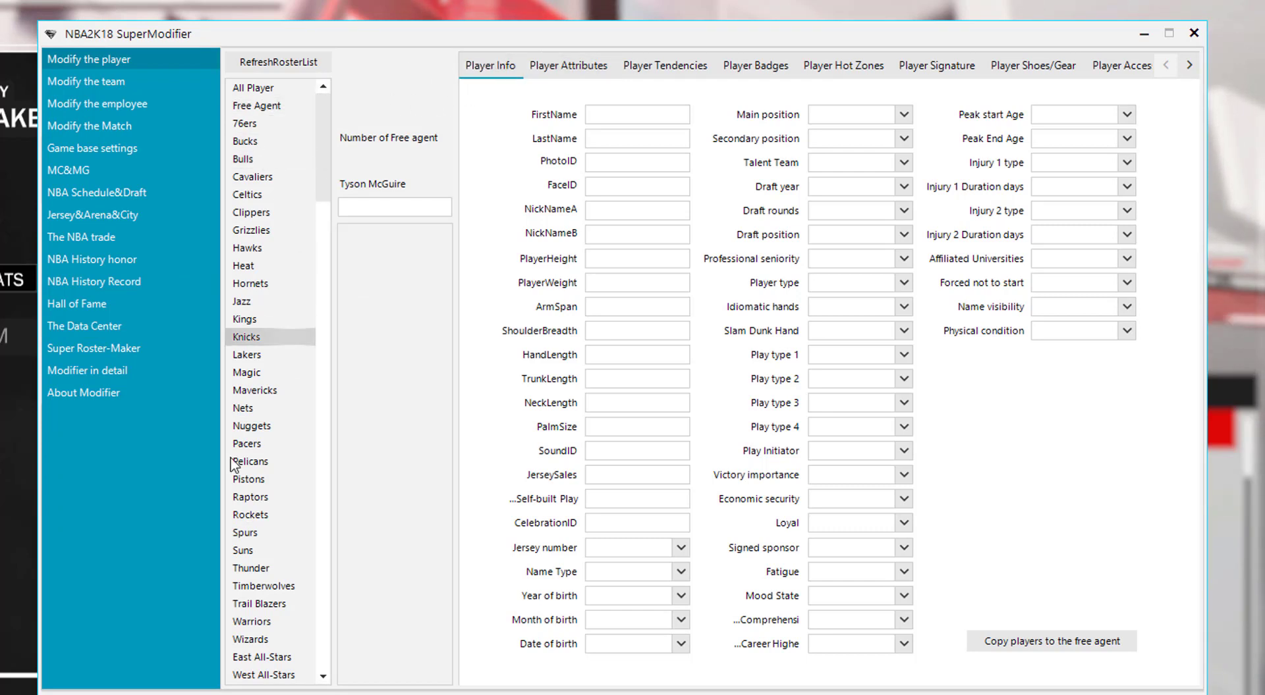
left_click(249, 497)
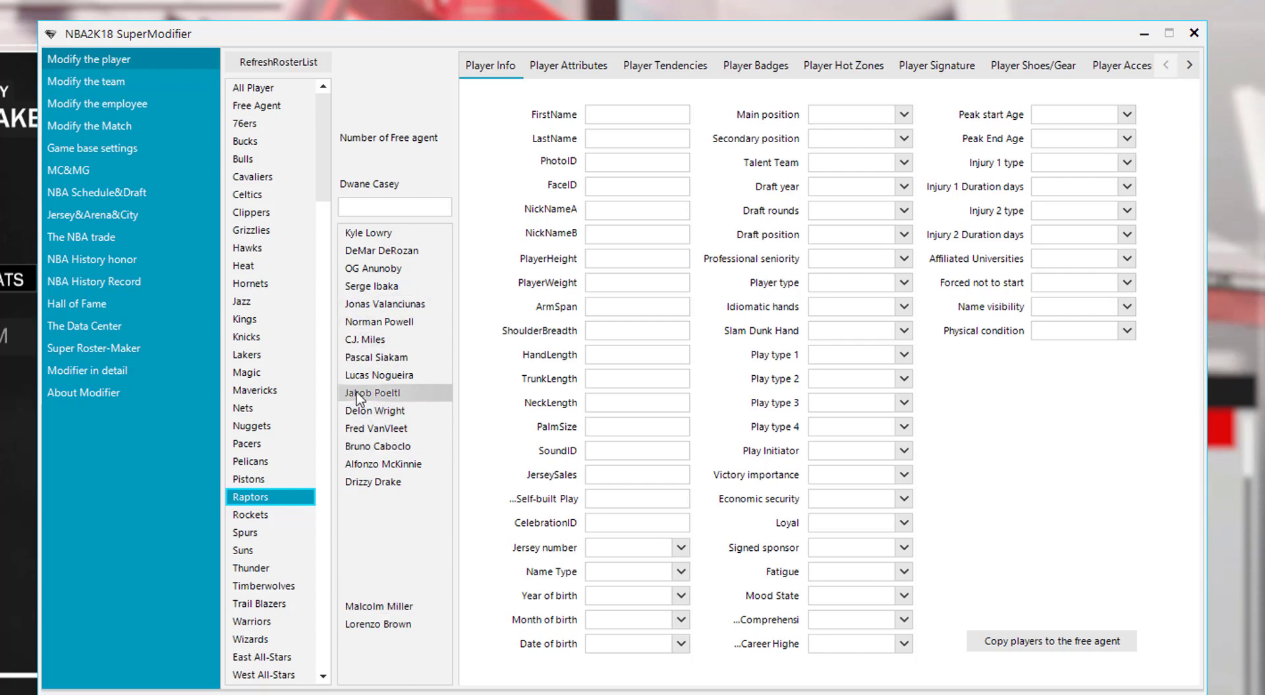
left_click(395, 208)
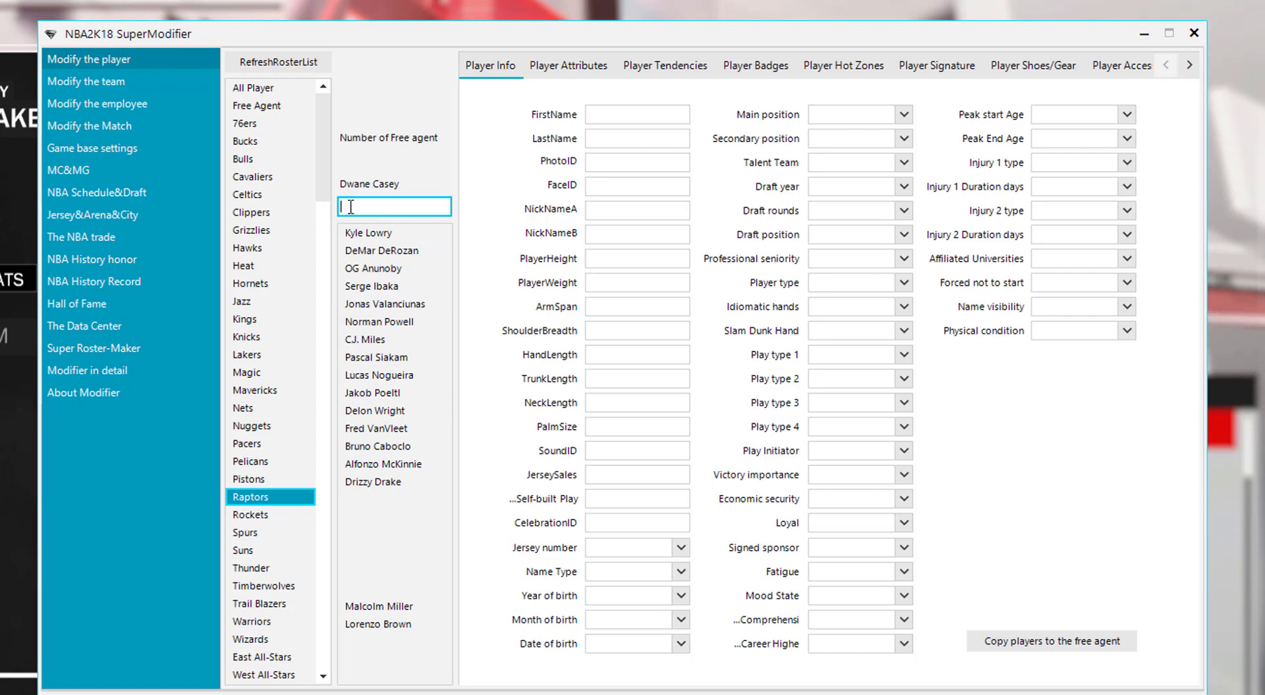
Search 'dr' and select Drizzy Drake: PhotoID 6228, Point Guard, jersey 6
type("dr")
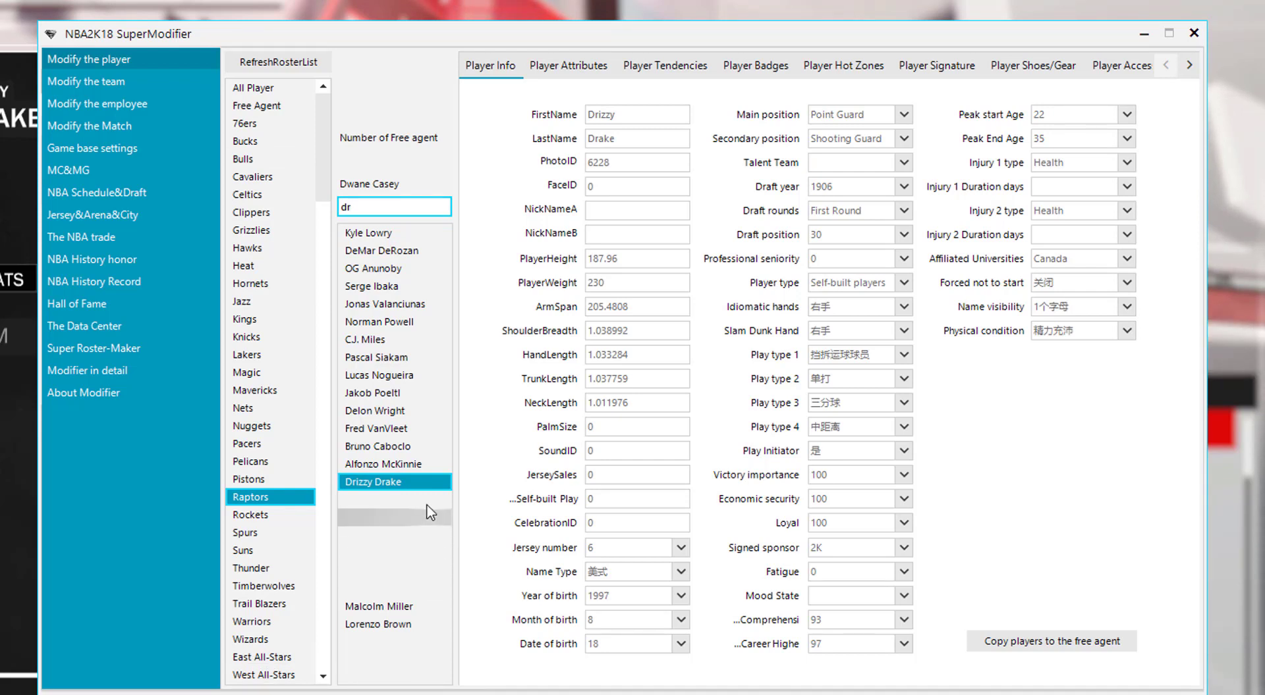
left_click(399, 483)
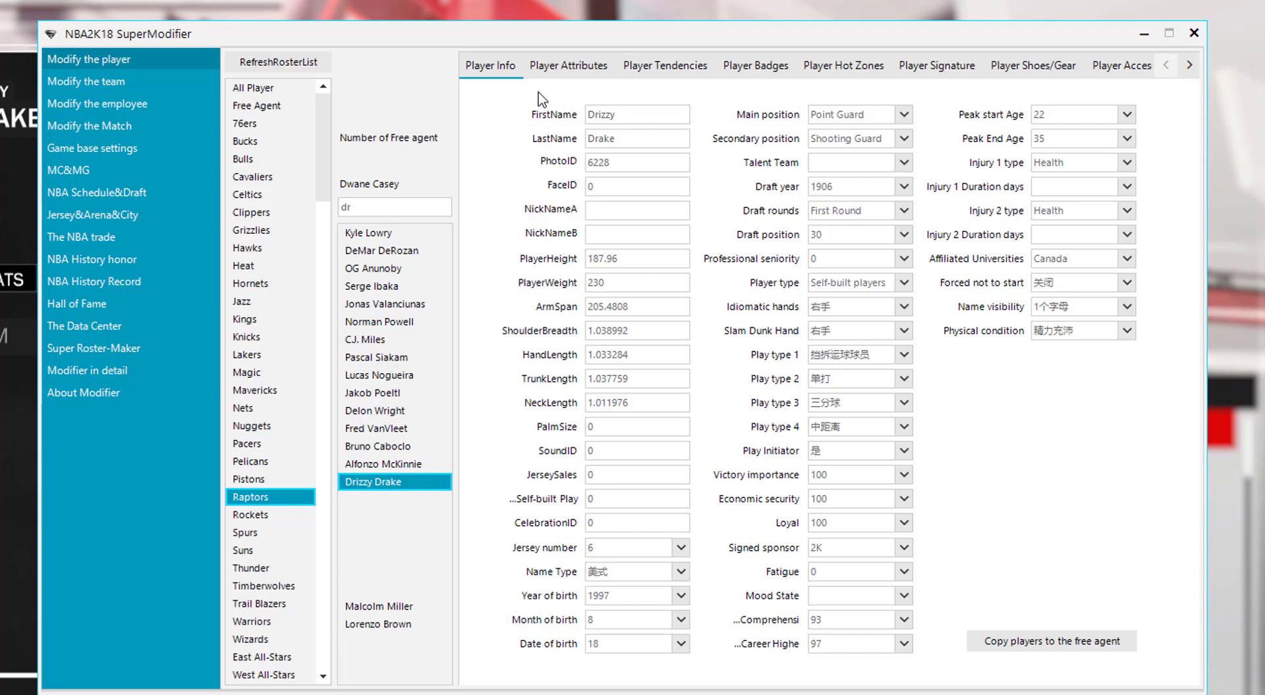
left_click(626, 162)
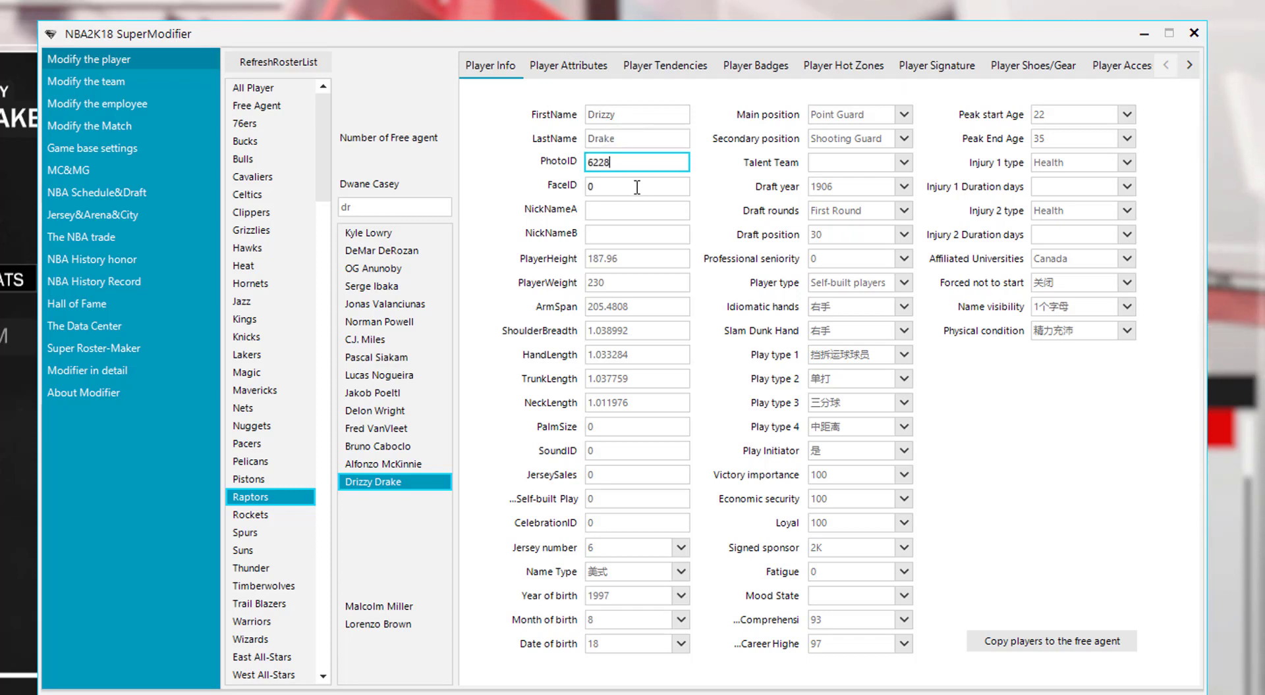
left_click(631, 186)
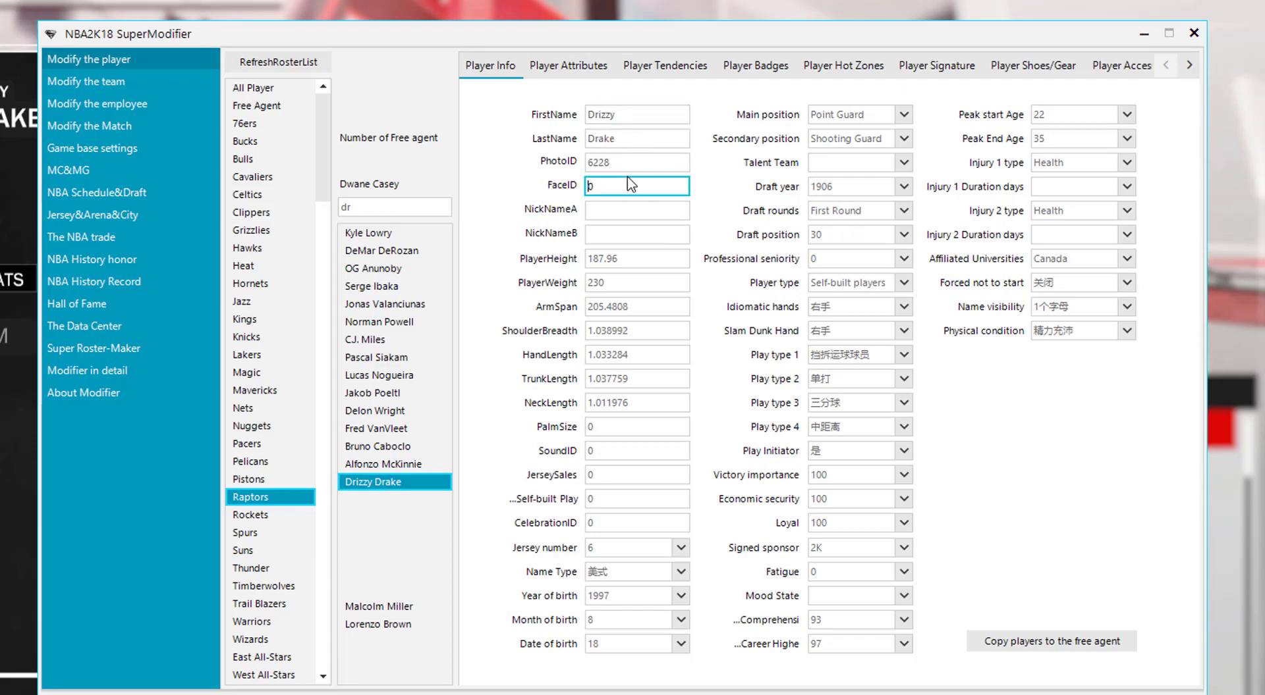
left_click(662, 361)
left_click(647, 450)
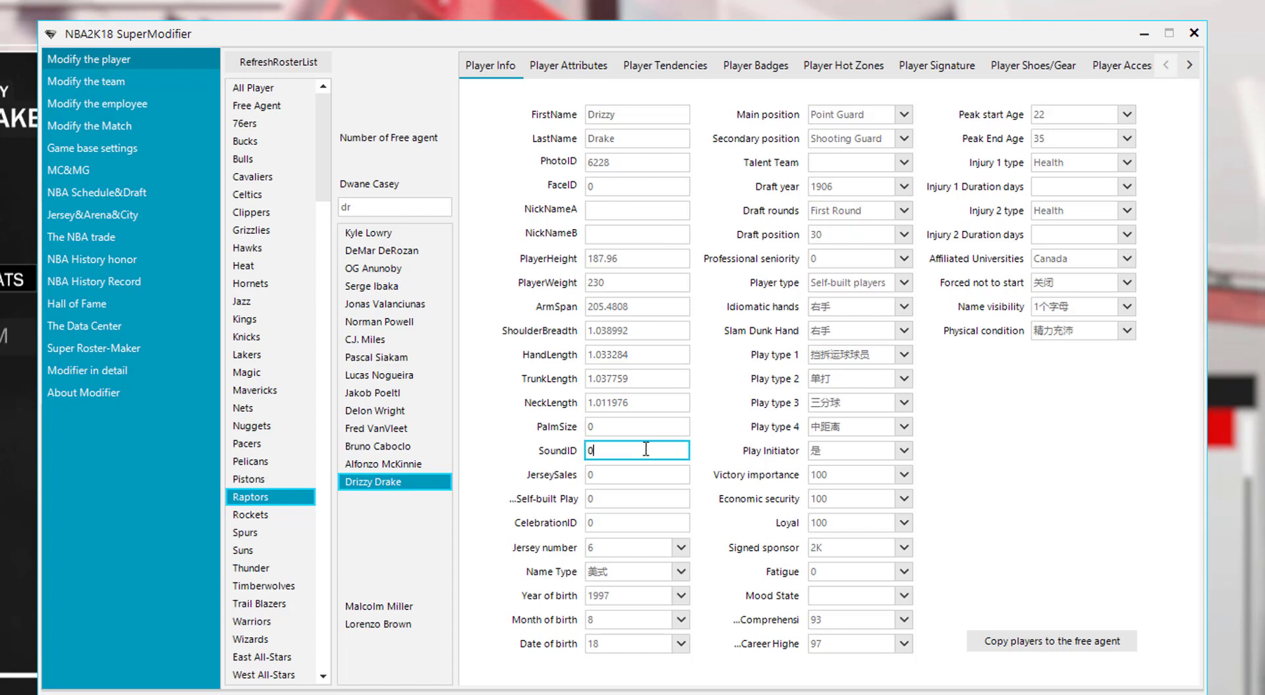
left_click(631, 499)
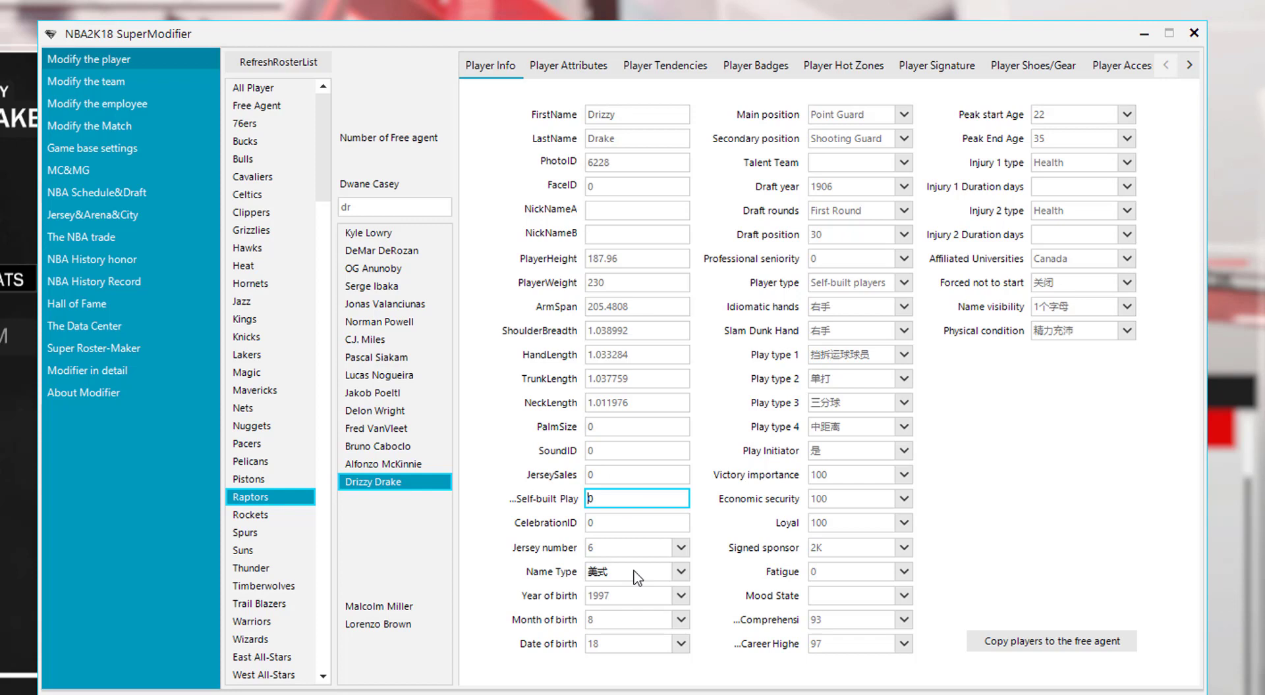
left_click(631, 551)
left_click(634, 559)
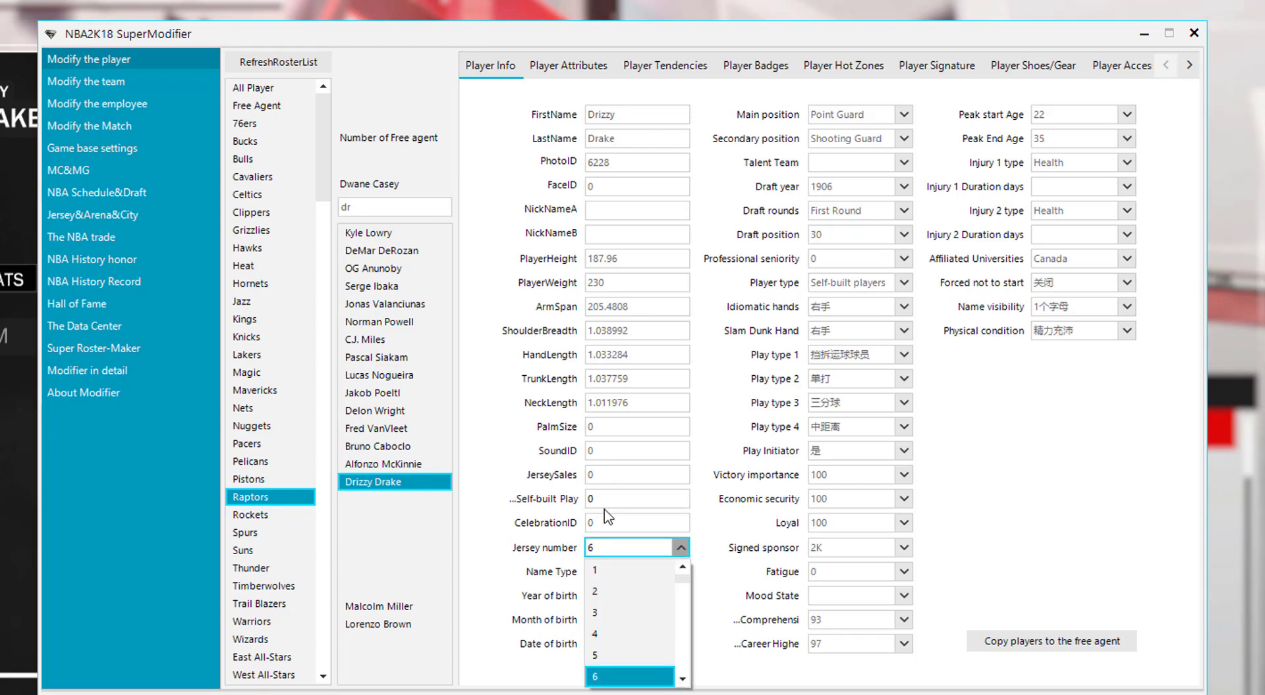
left_click(623, 454)
left_click(657, 354)
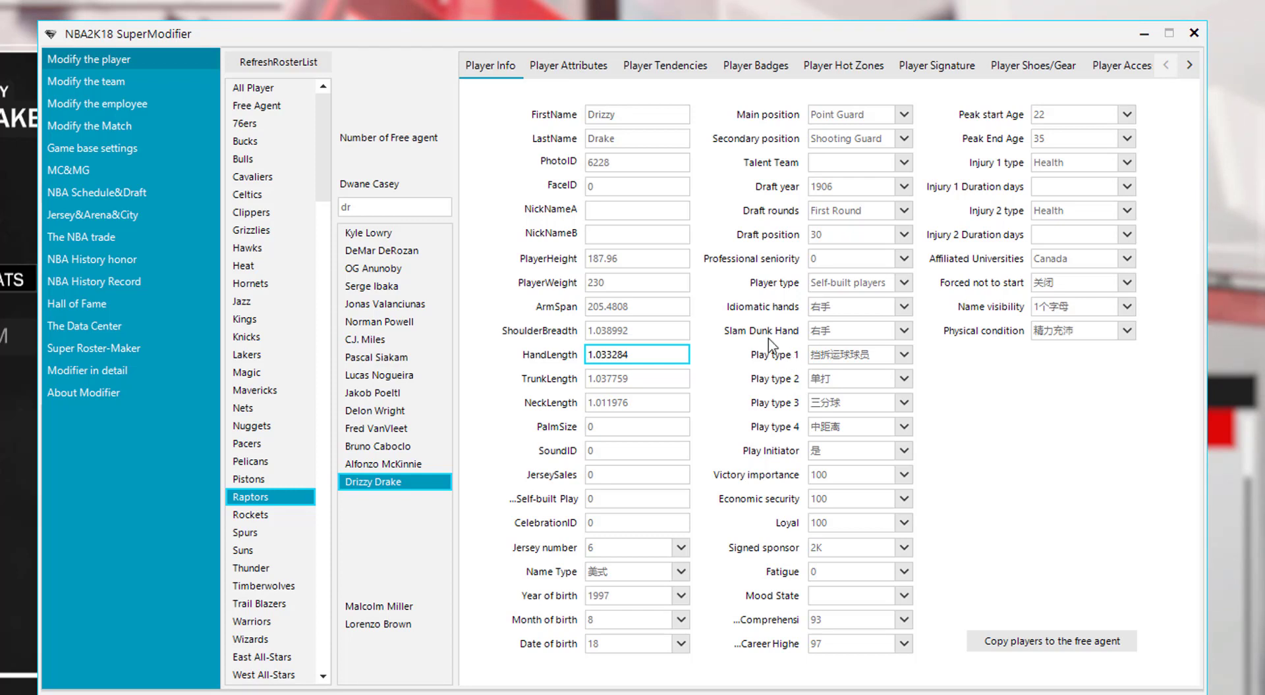
left_click(981, 314)
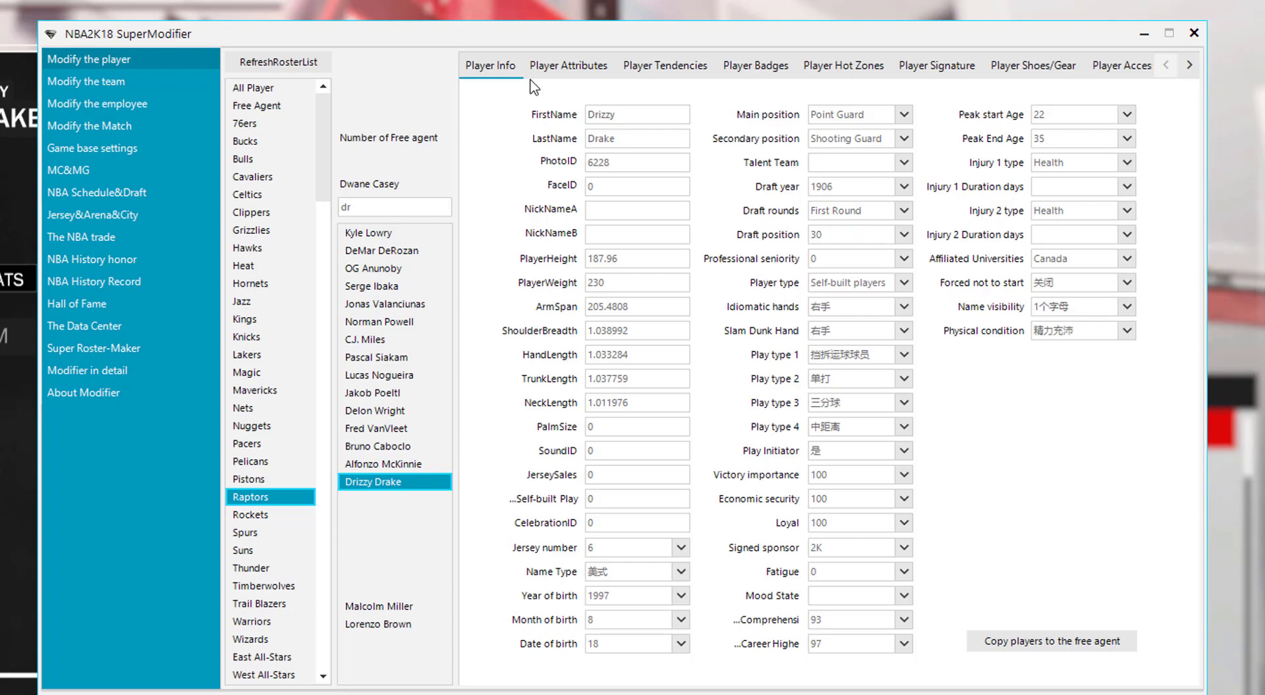
Compare Drizzy Drake's attribute ratings with C.J. Miles's, then show Drake's shot tendencies
left_click(562, 72)
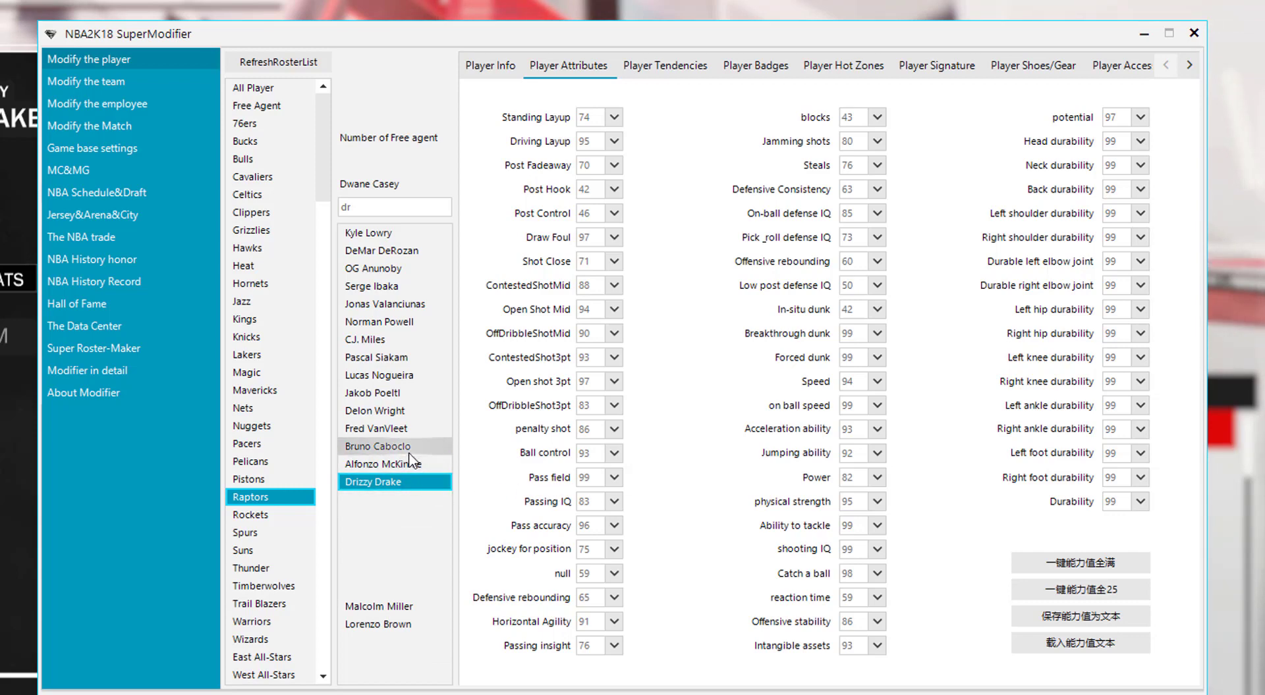
left_click(388, 340)
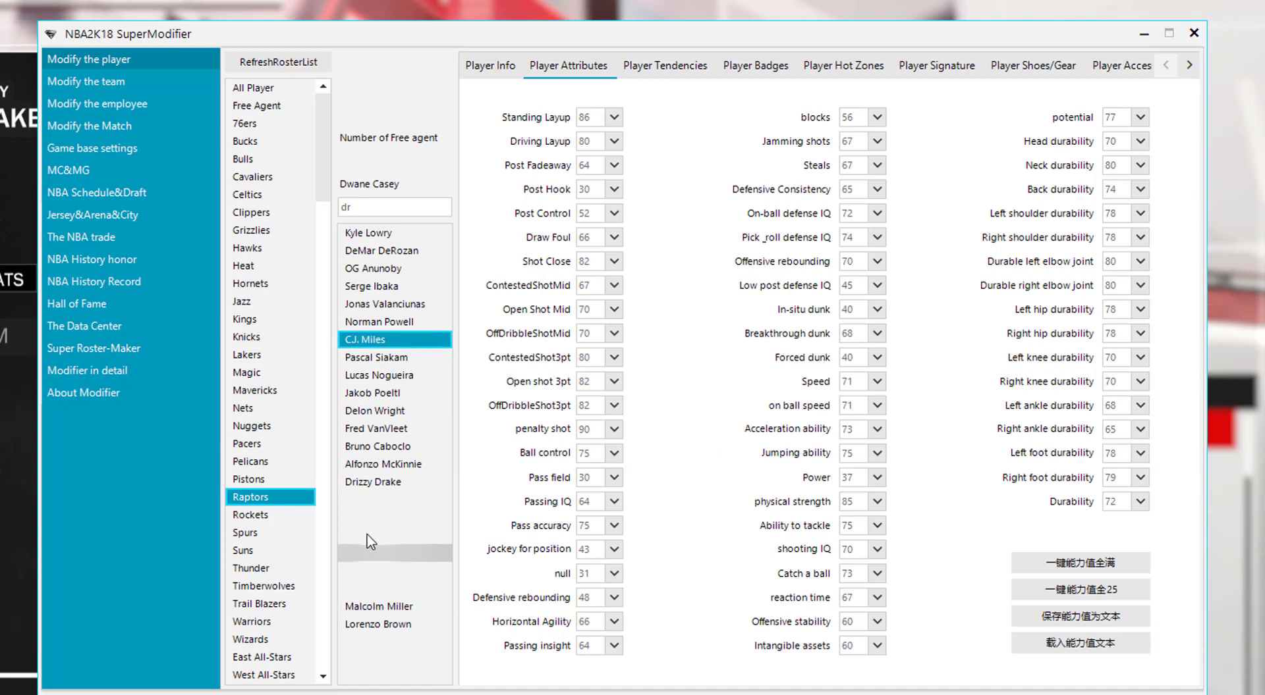
left_click(373, 482)
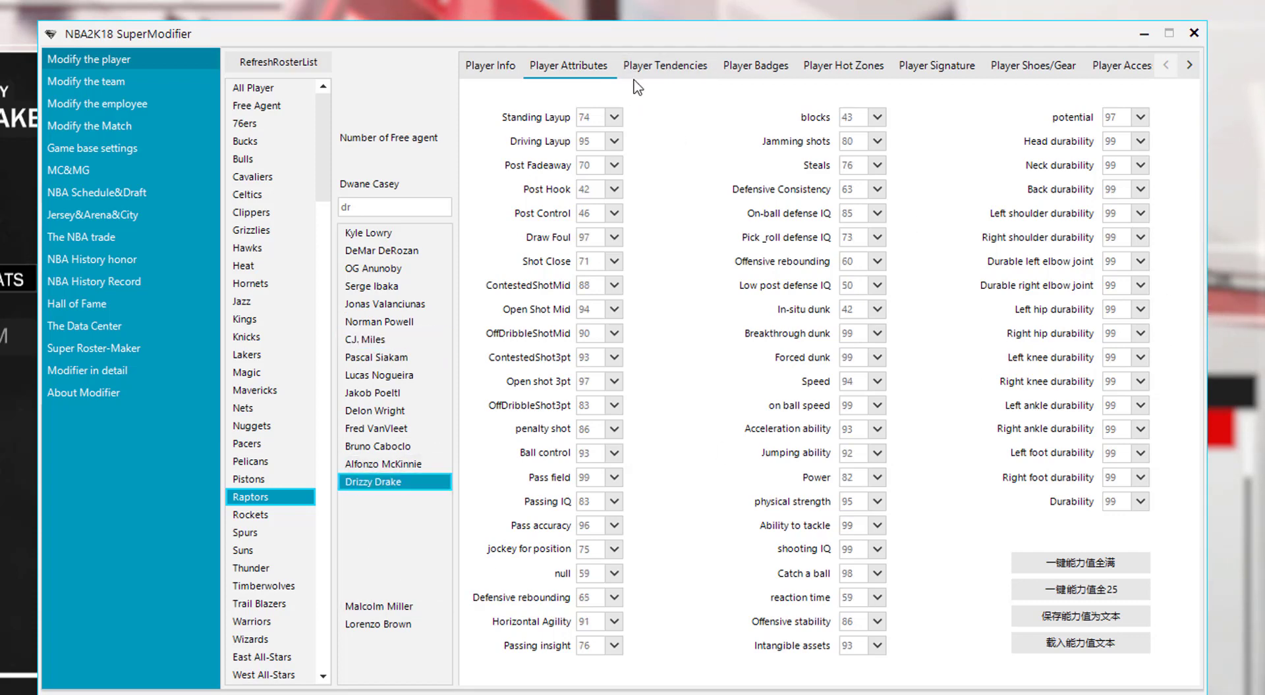
left_click(637, 73)
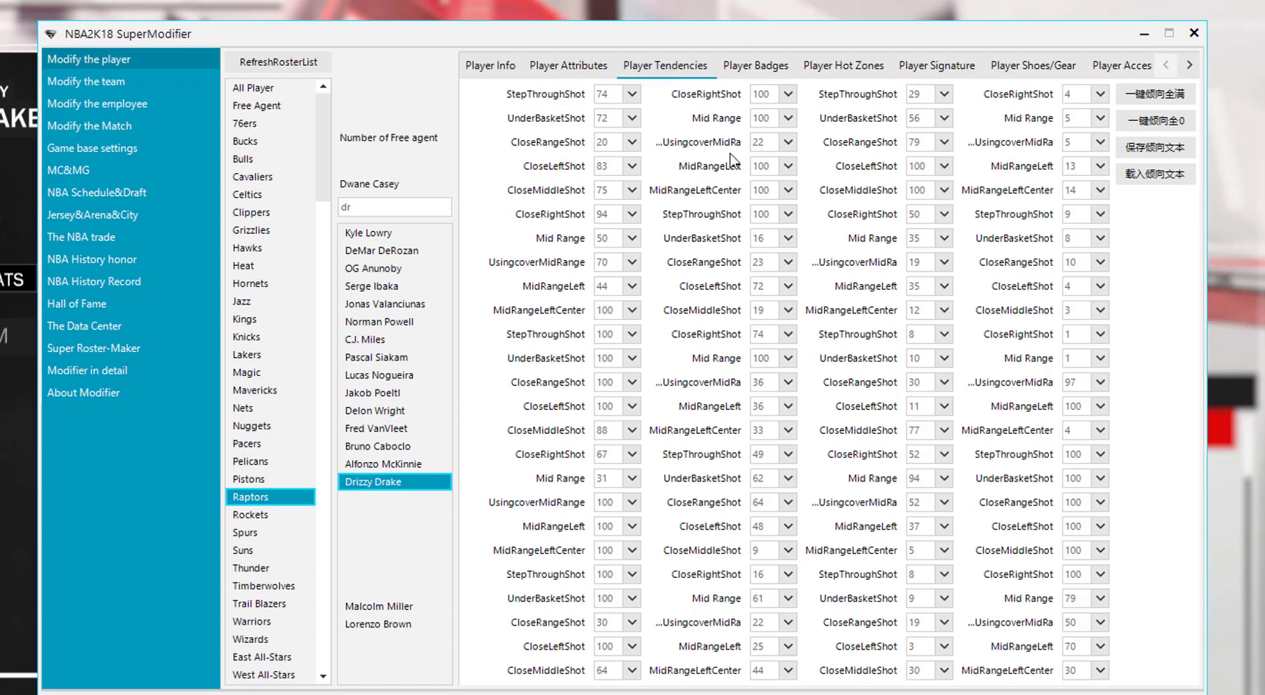
Show Drizzy Drake's badges, with 18 Hall of Fame badges and Alpha Dog equipped
left_click(733, 73)
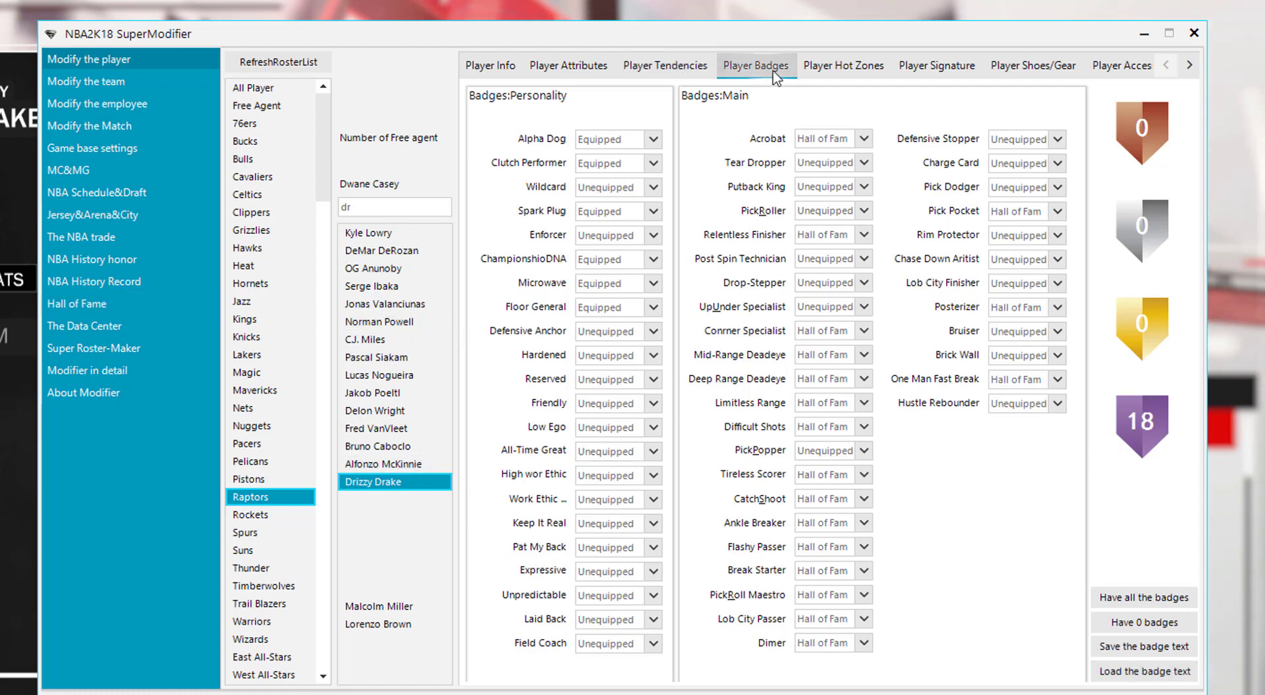
View Drizzy Drake's hot zones, then his signature animations such as the Michael Jordan dunk
left_click(837, 75)
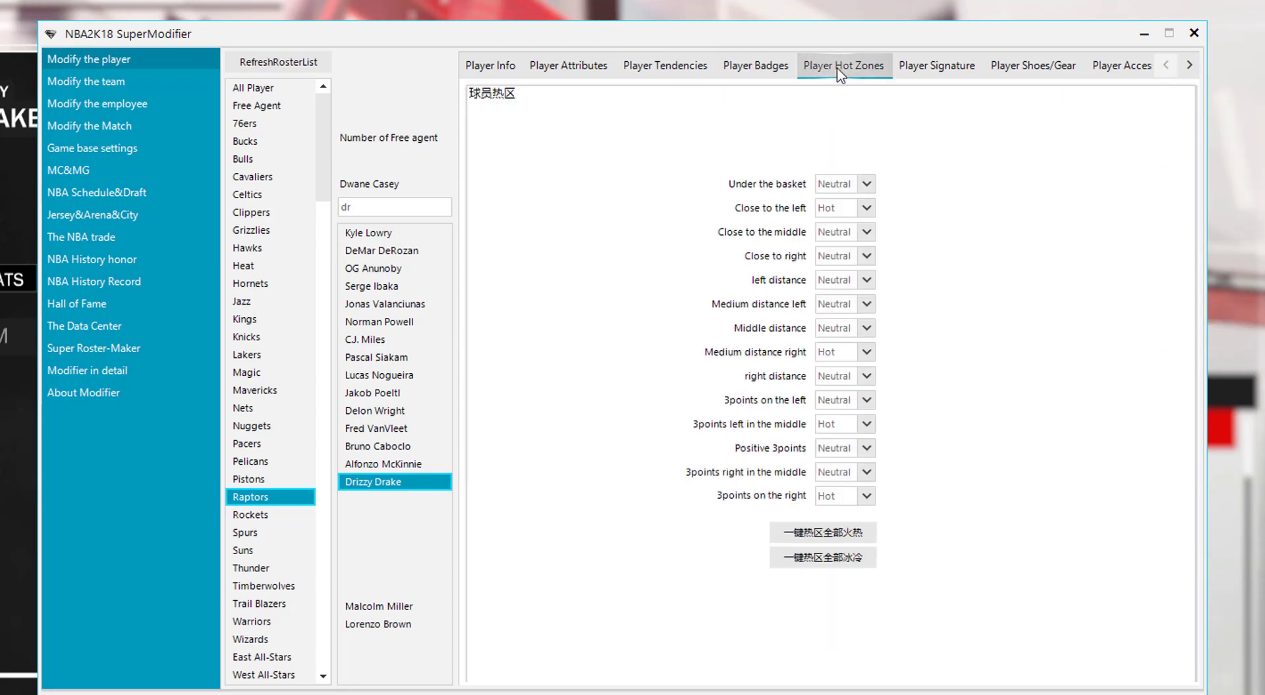
left_click(928, 68)
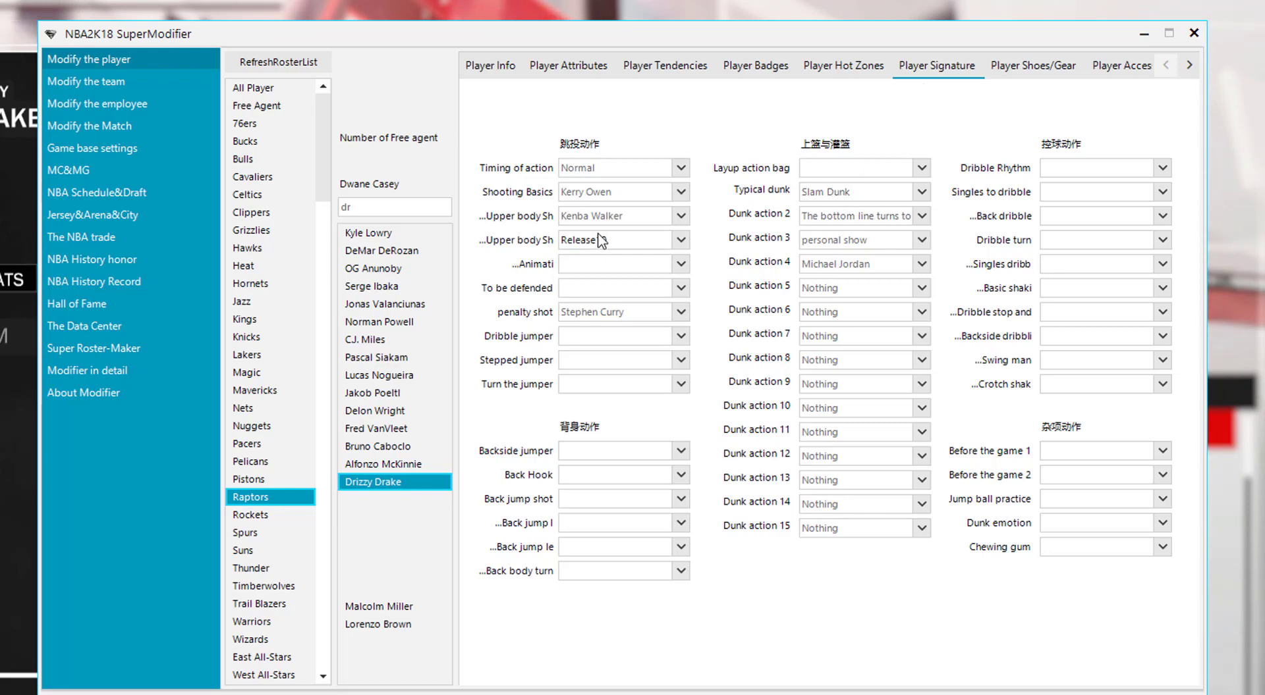
left_click(615, 223)
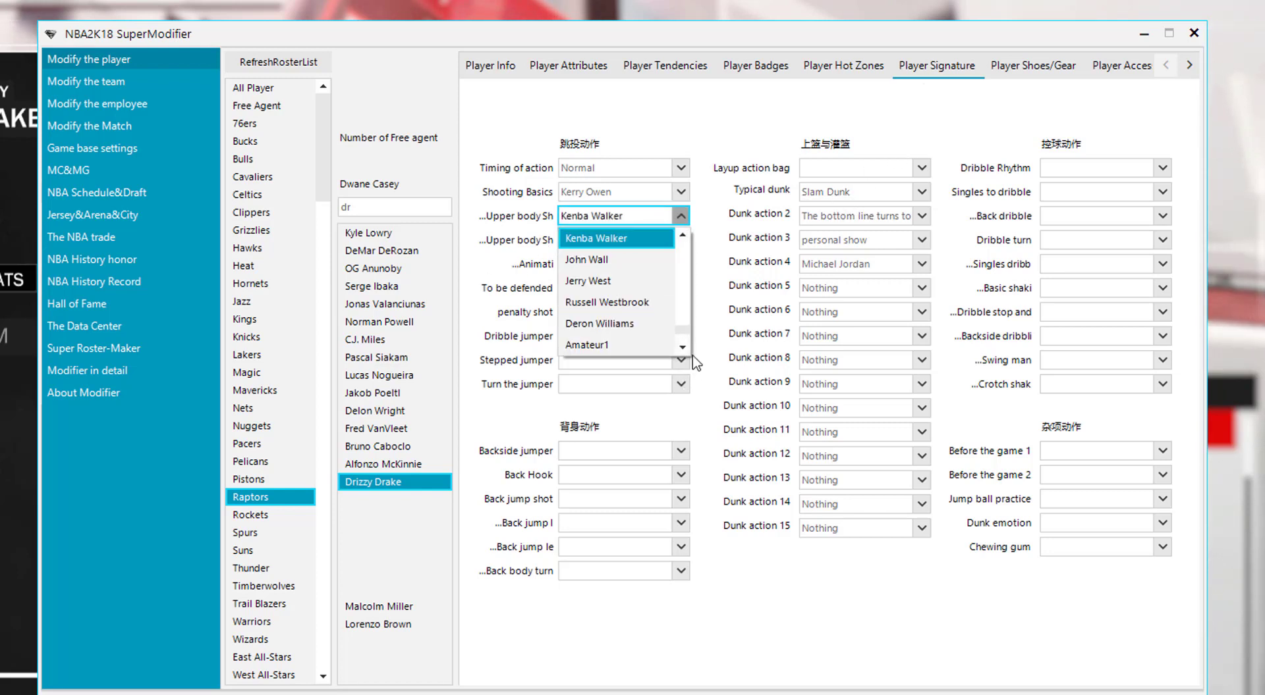
left_click_drag(682, 332, 682, 252)
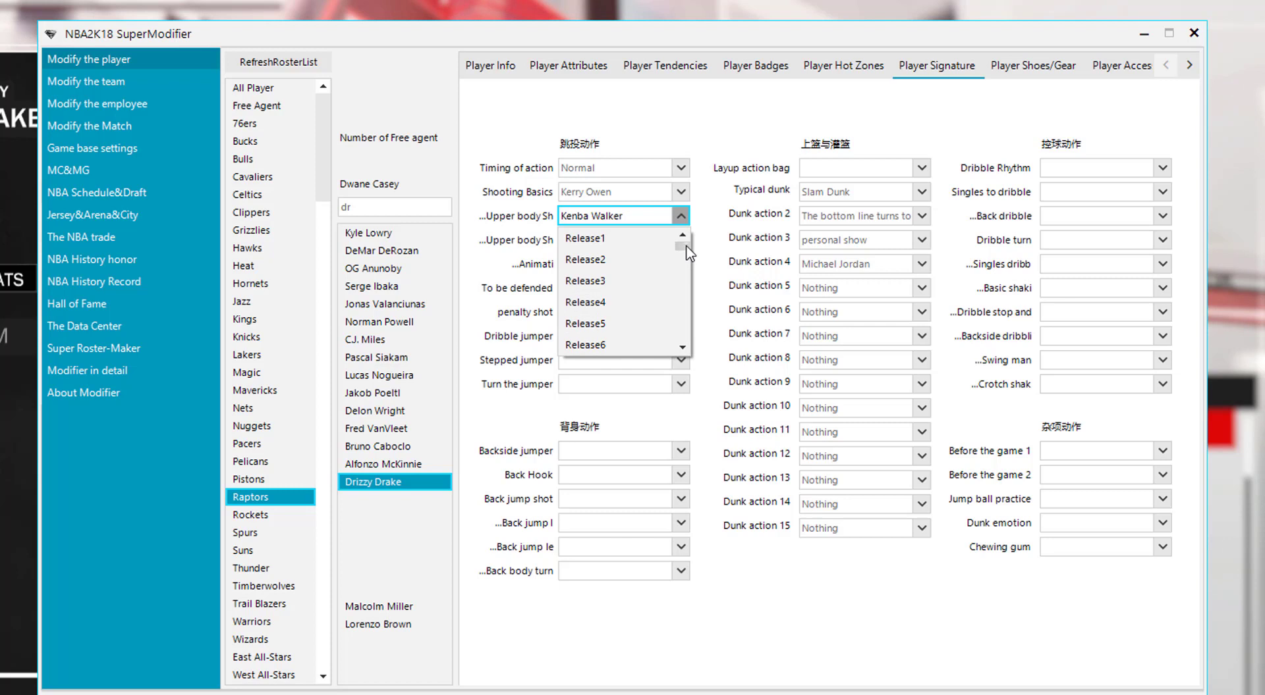
scroll(685, 243, "down", 15)
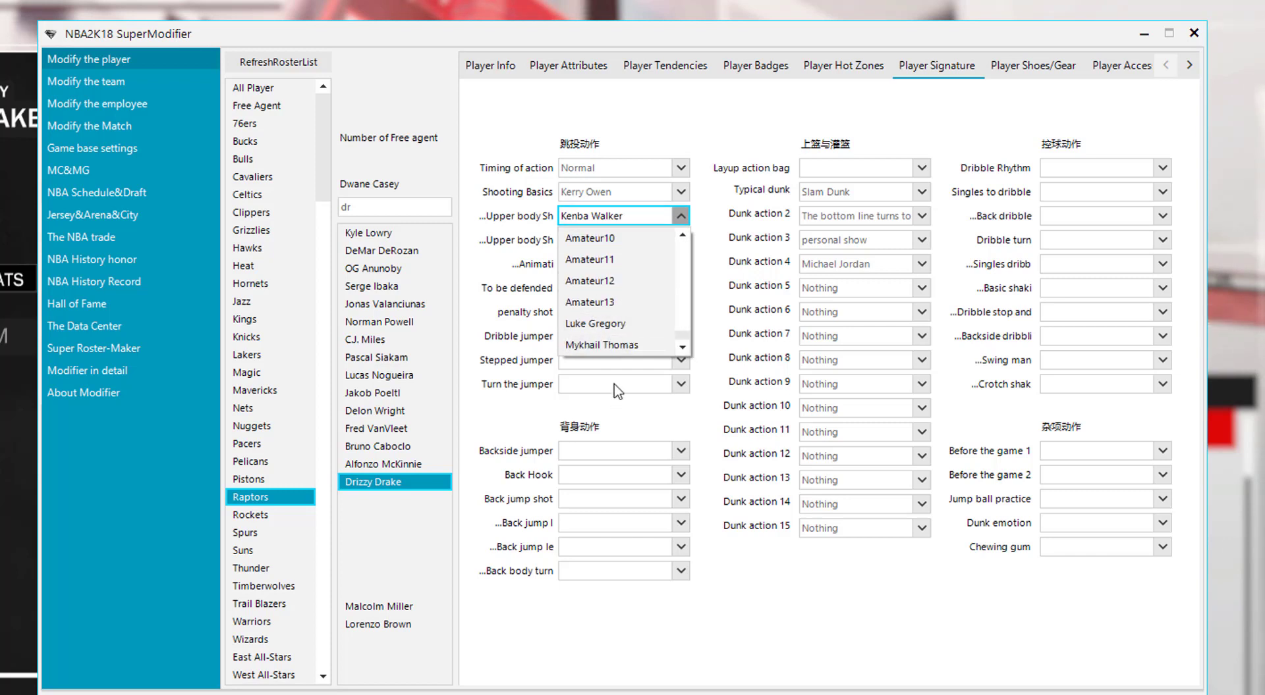
left_click(835, 221)
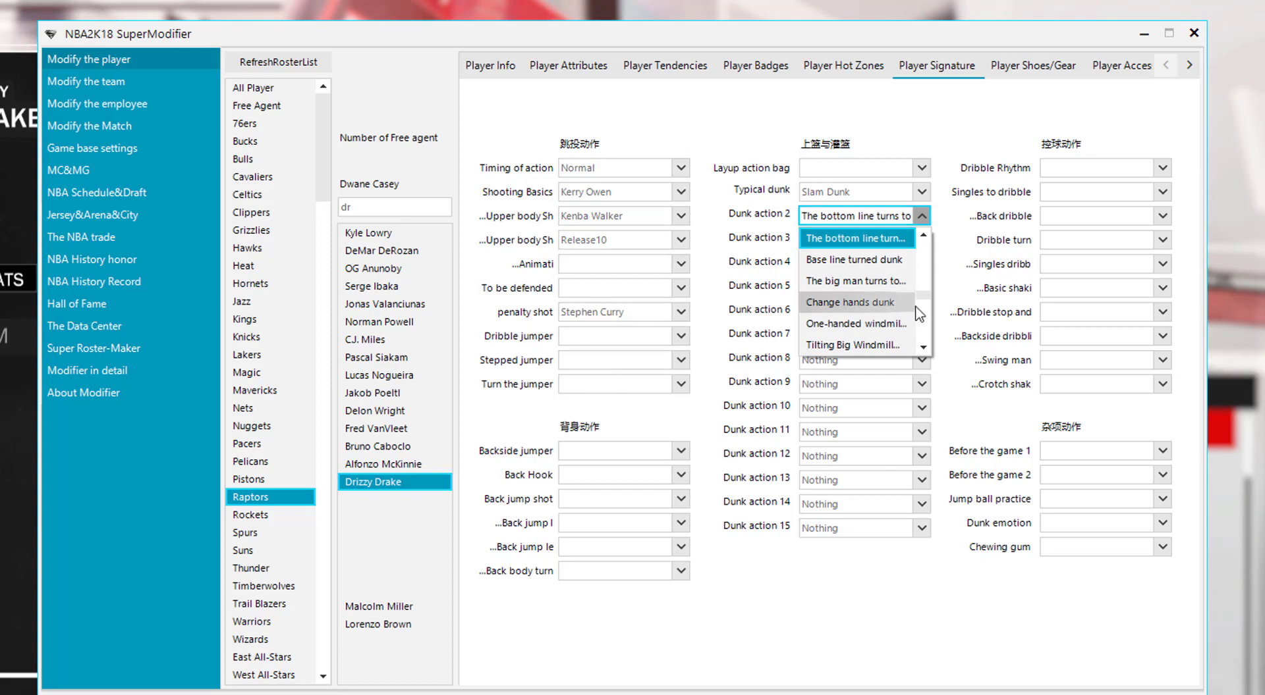
left_click_drag(921, 295, 914, 236)
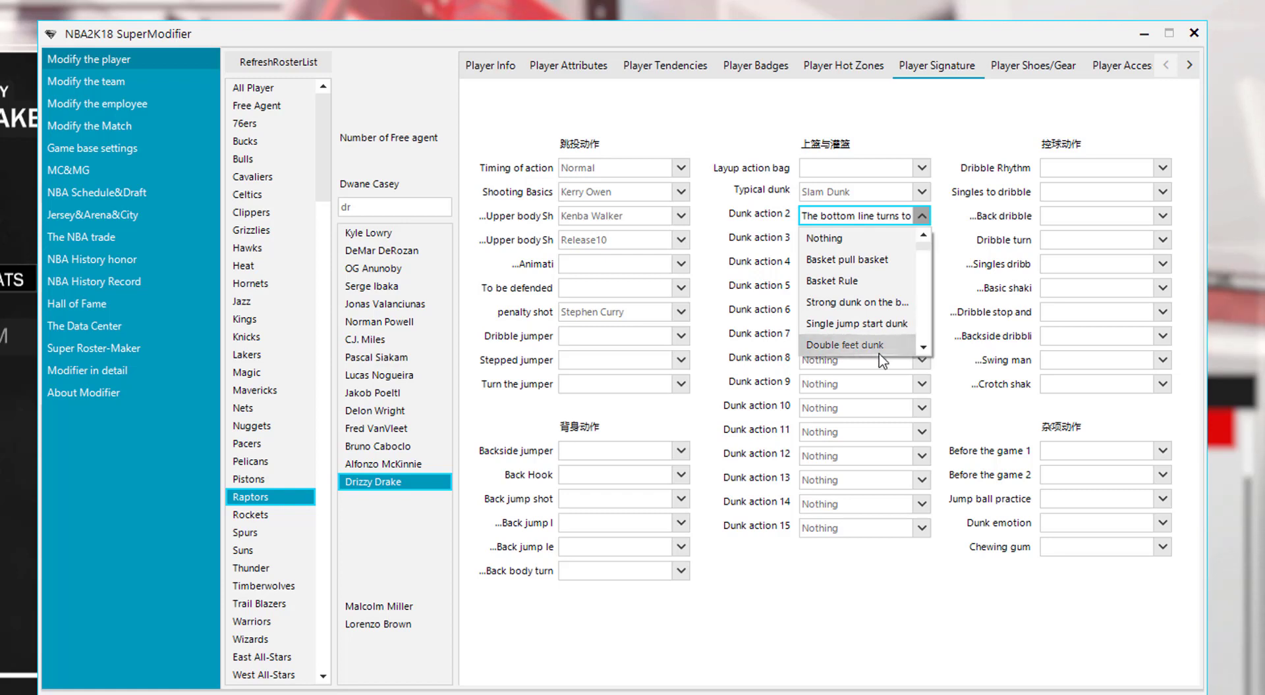
left_click(923, 348)
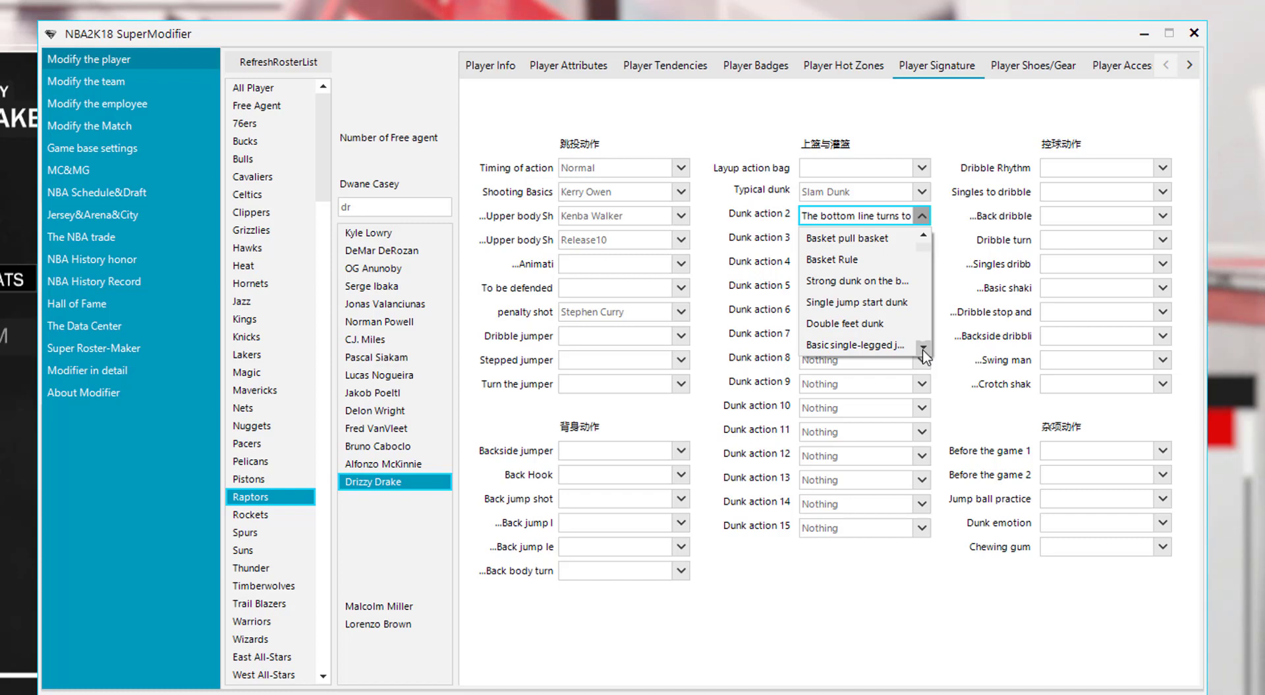
left_click(922, 350)
left_click(922, 350)
left_click(922, 350)
left_click(923, 350)
left_click(922, 349)
left_click(922, 350)
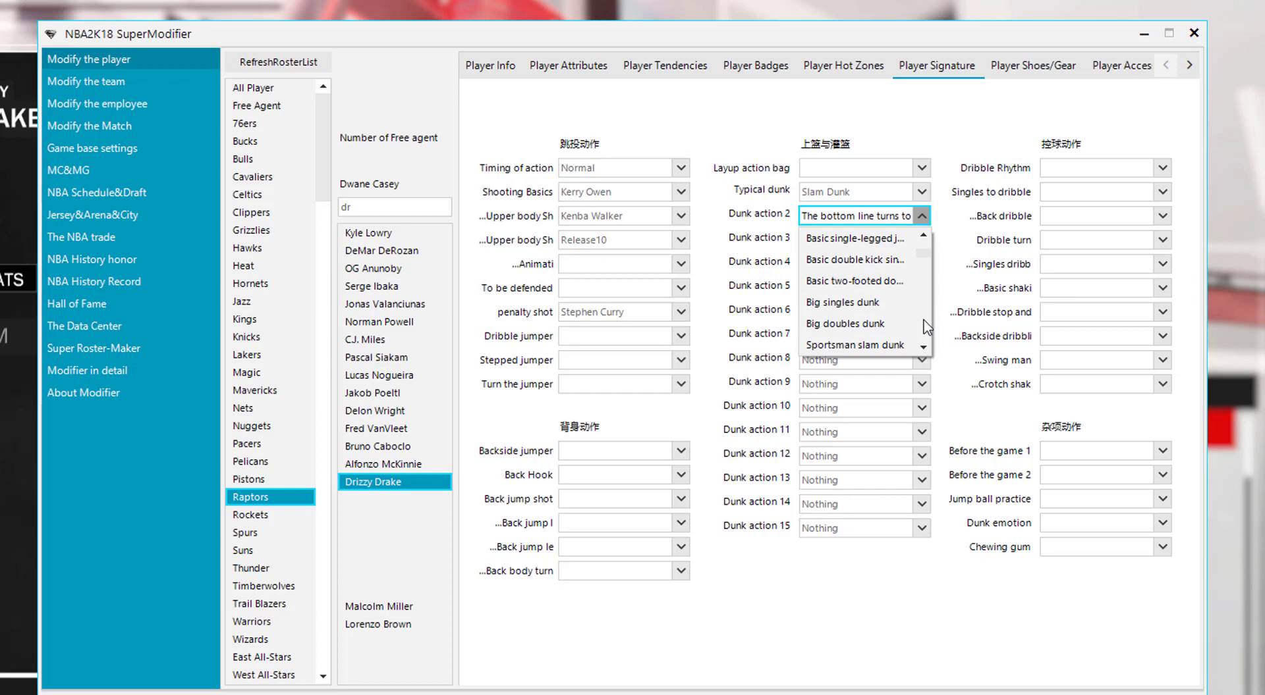
left_click_drag(920, 251, 917, 243)
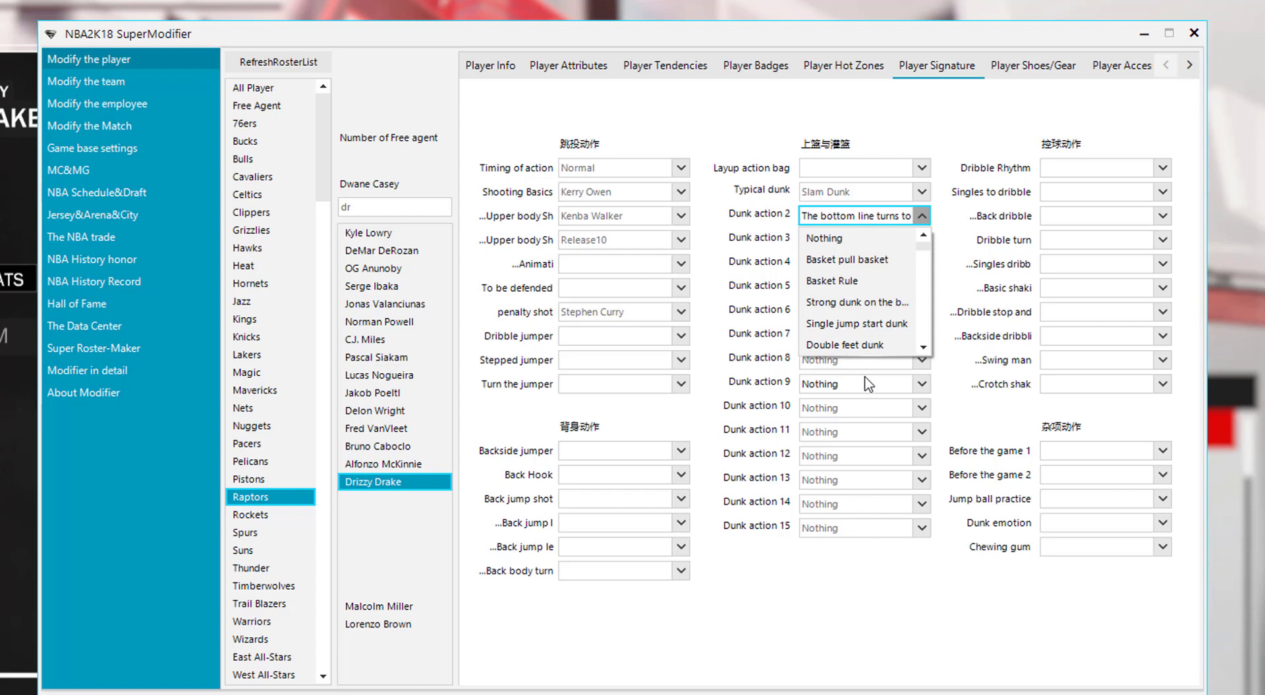
left_click(920, 219)
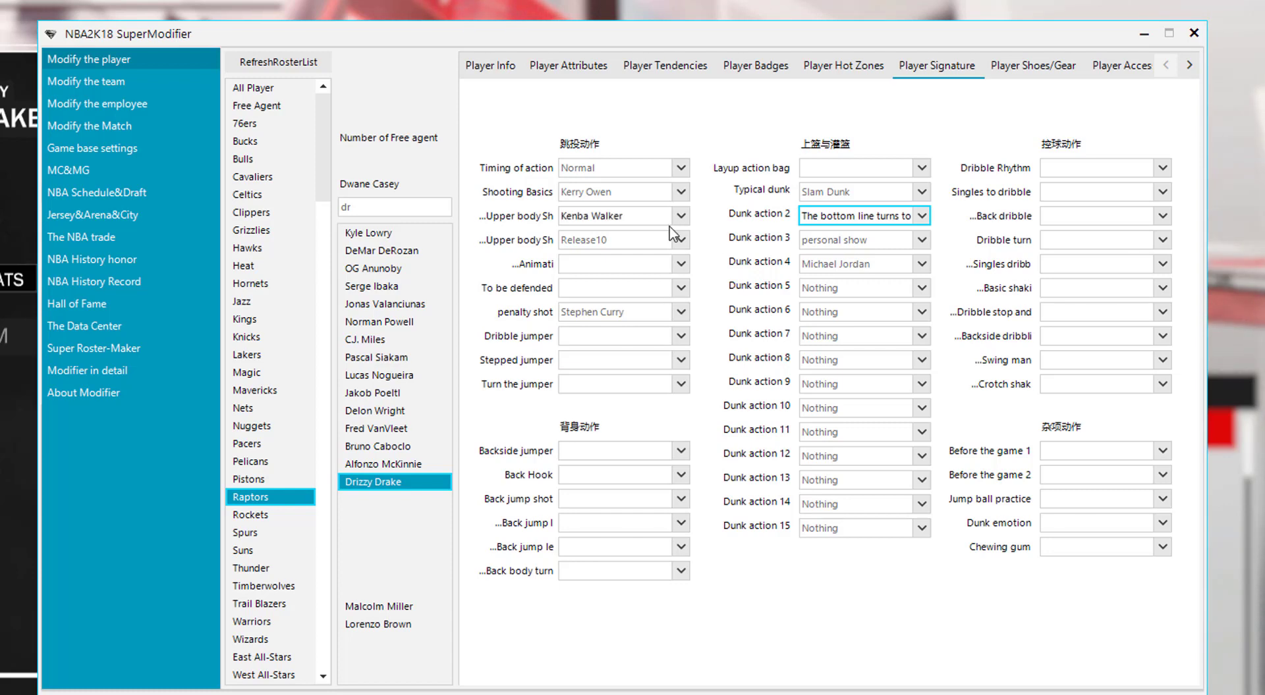
Inspect Drizzy Drake's Sneakers ID and Home Socks length options, then show his accessories
left_click(1003, 72)
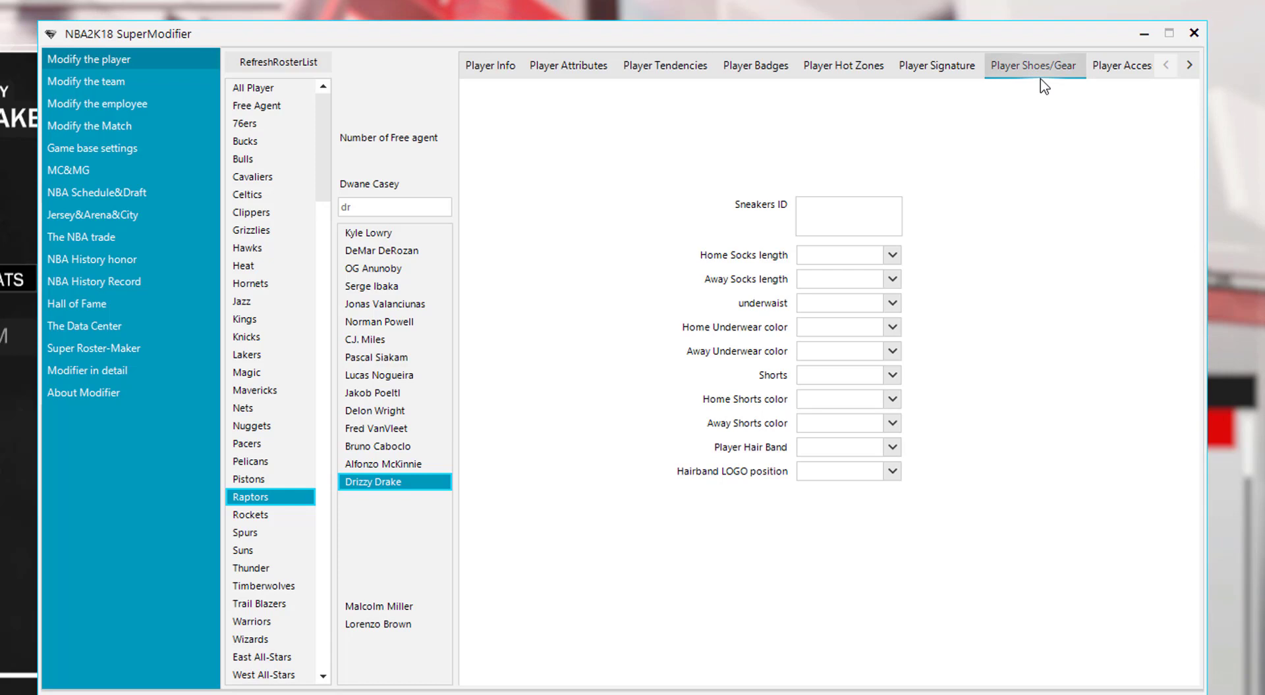
left_click(810, 209)
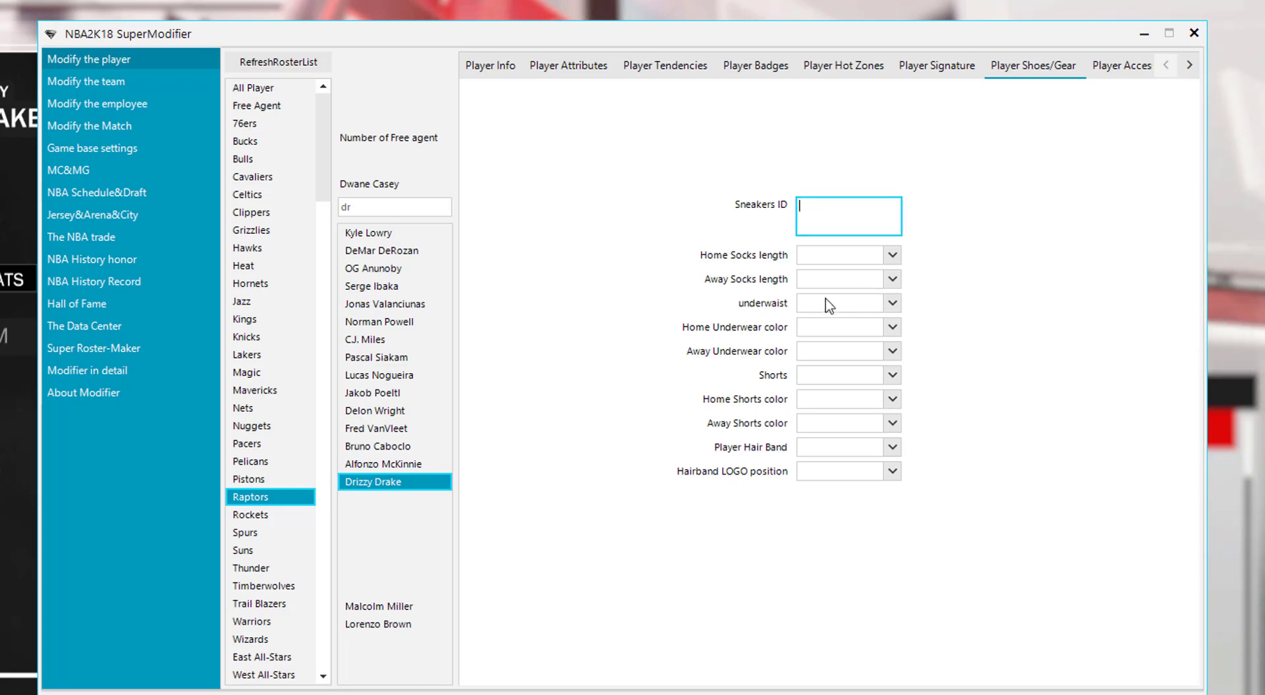
left_click(840, 257)
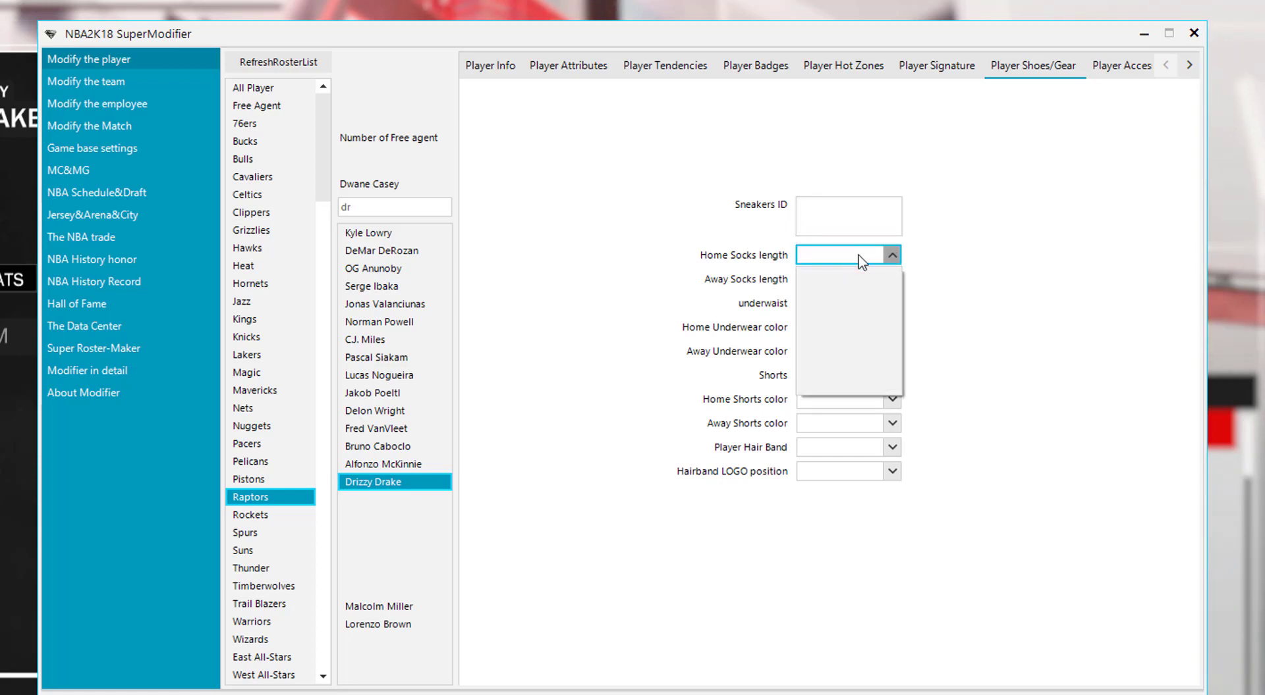
left_click(935, 196)
left_click(1093, 74)
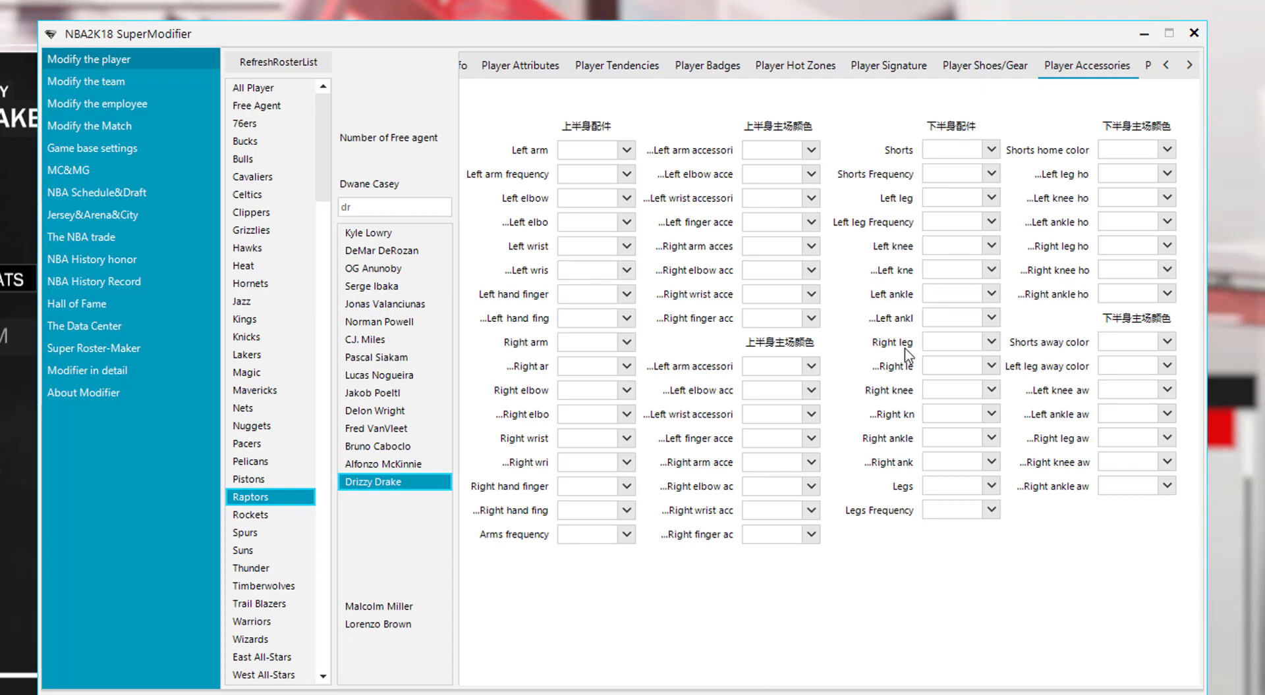
Scroll the tab strip right and show Drizzy Drake's contract years, type and salary fields
left_click(1192, 71)
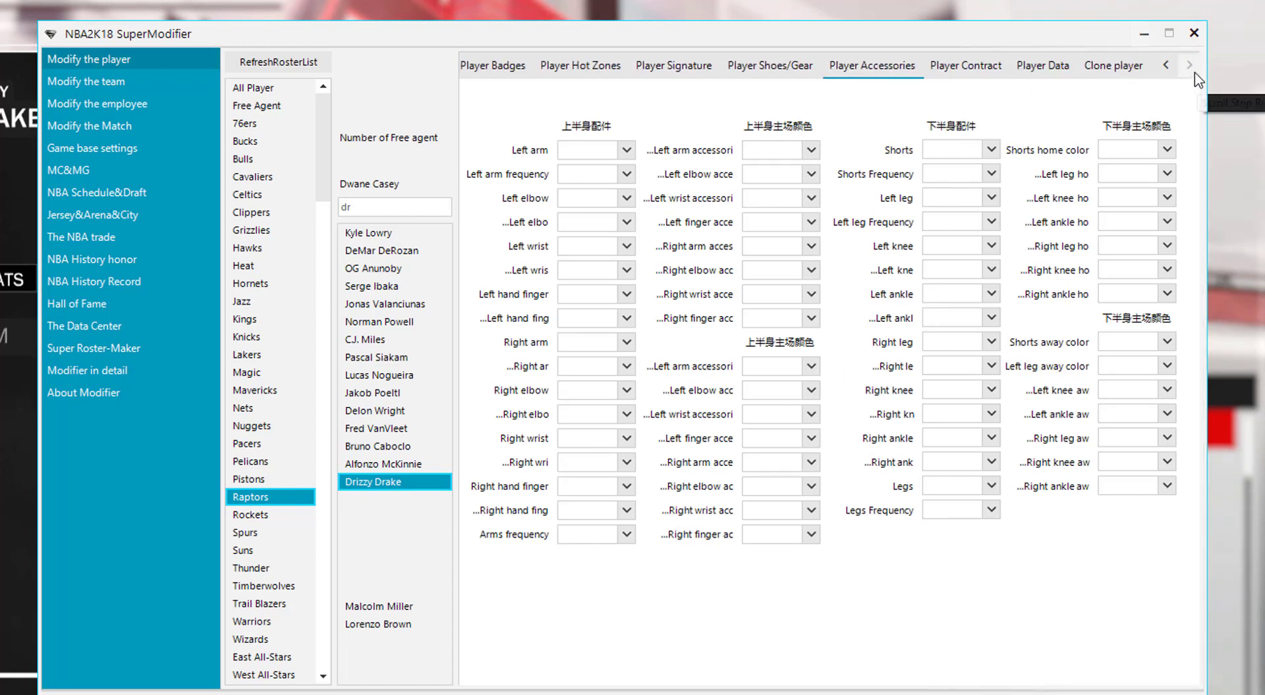
left_click(966, 66)
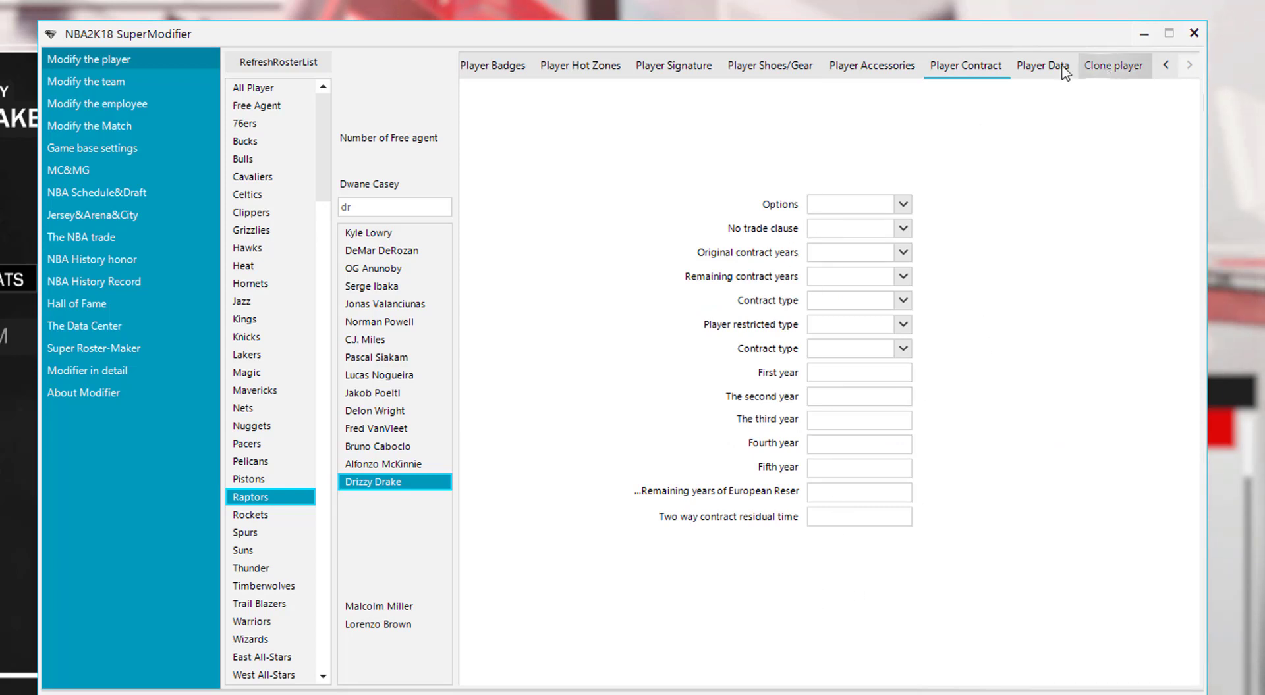
left_click(1020, 66)
left_click(959, 66)
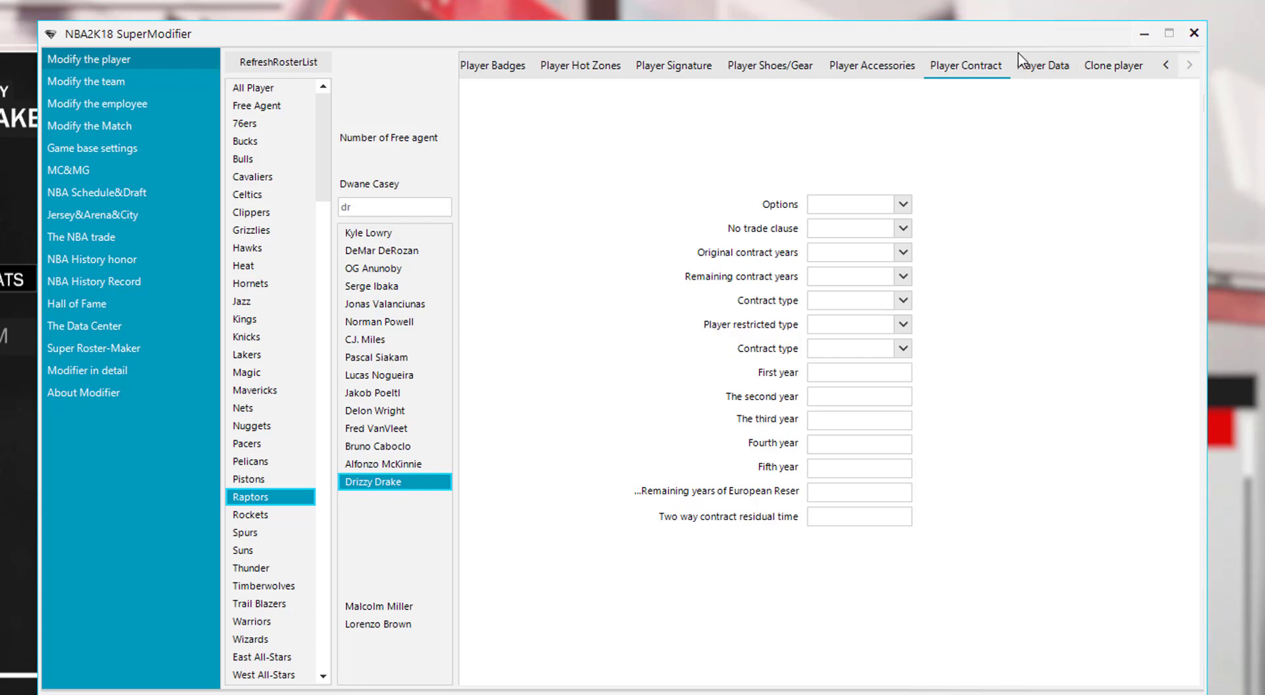
Check the Score and Rebound record options, then load DeMar DeRozan's records (best score 52, 13 rebounds)
left_click(1026, 68)
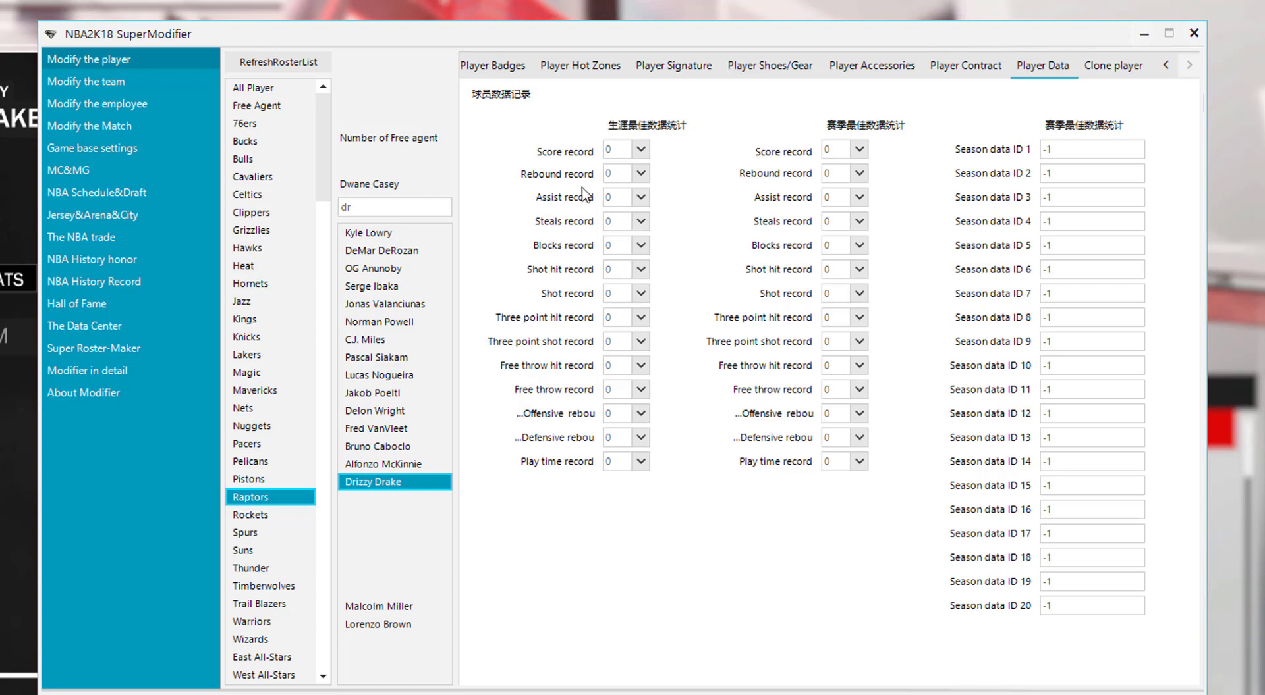
left_click(620, 152)
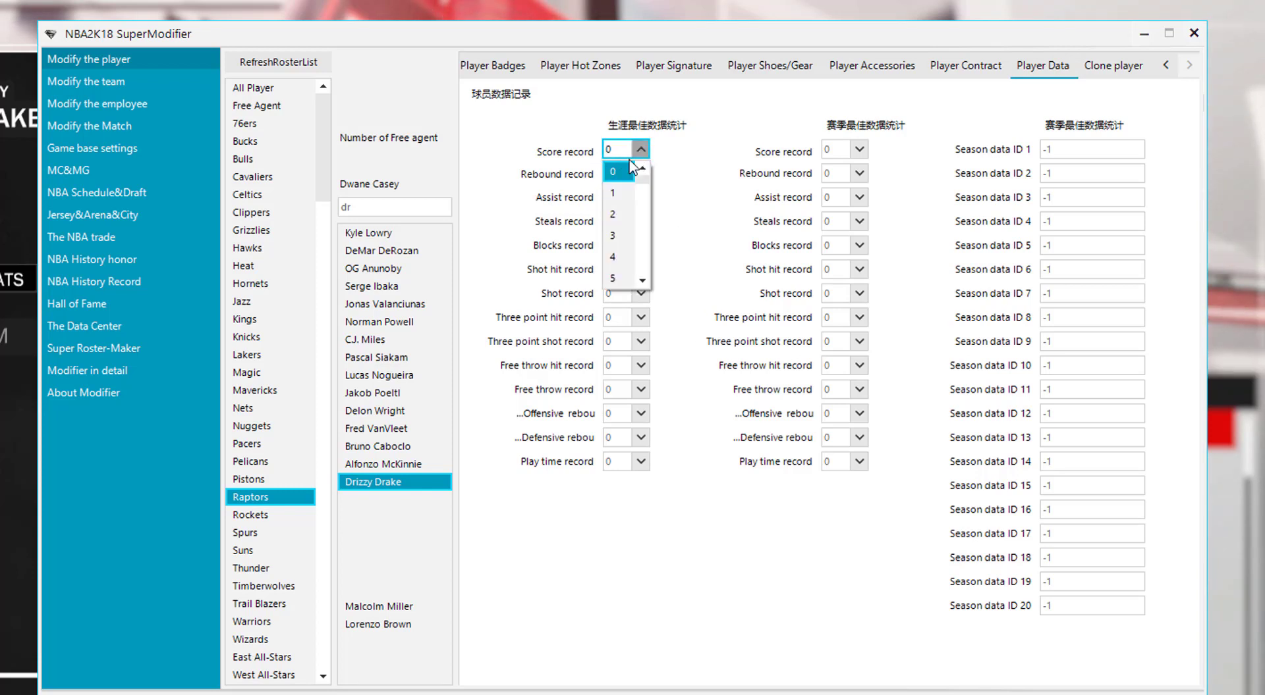
left_click(621, 172)
left_click(623, 177)
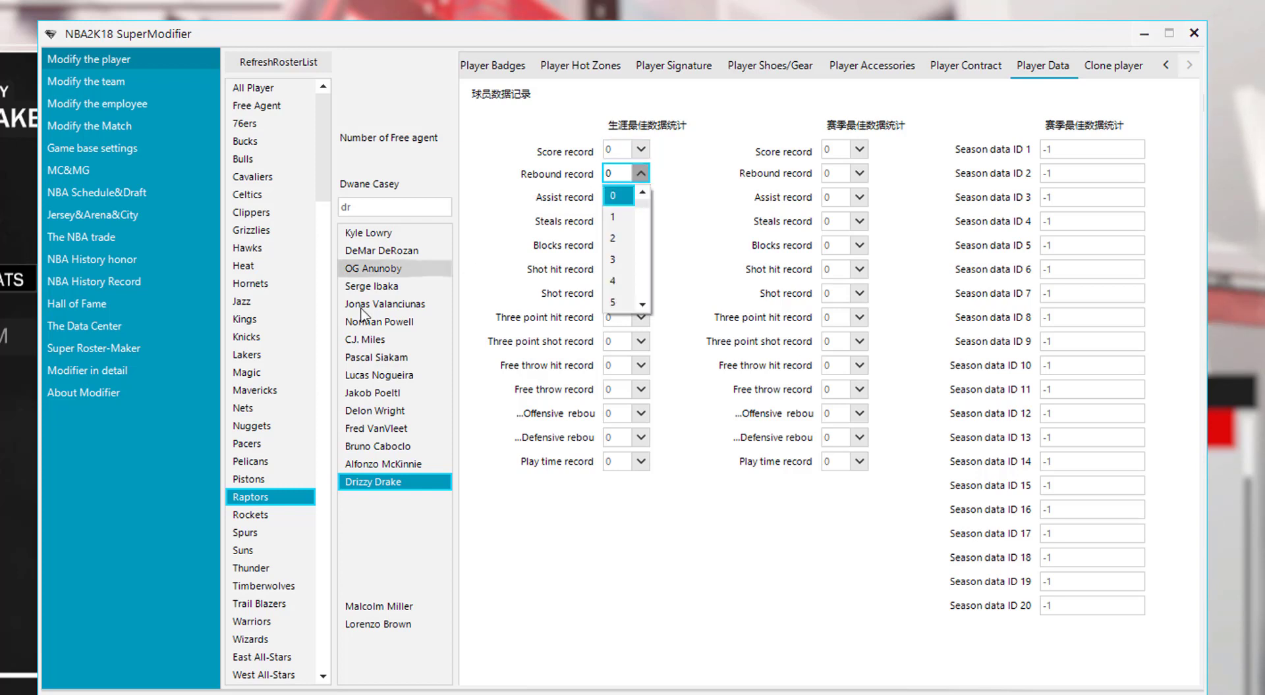
left_click(374, 254)
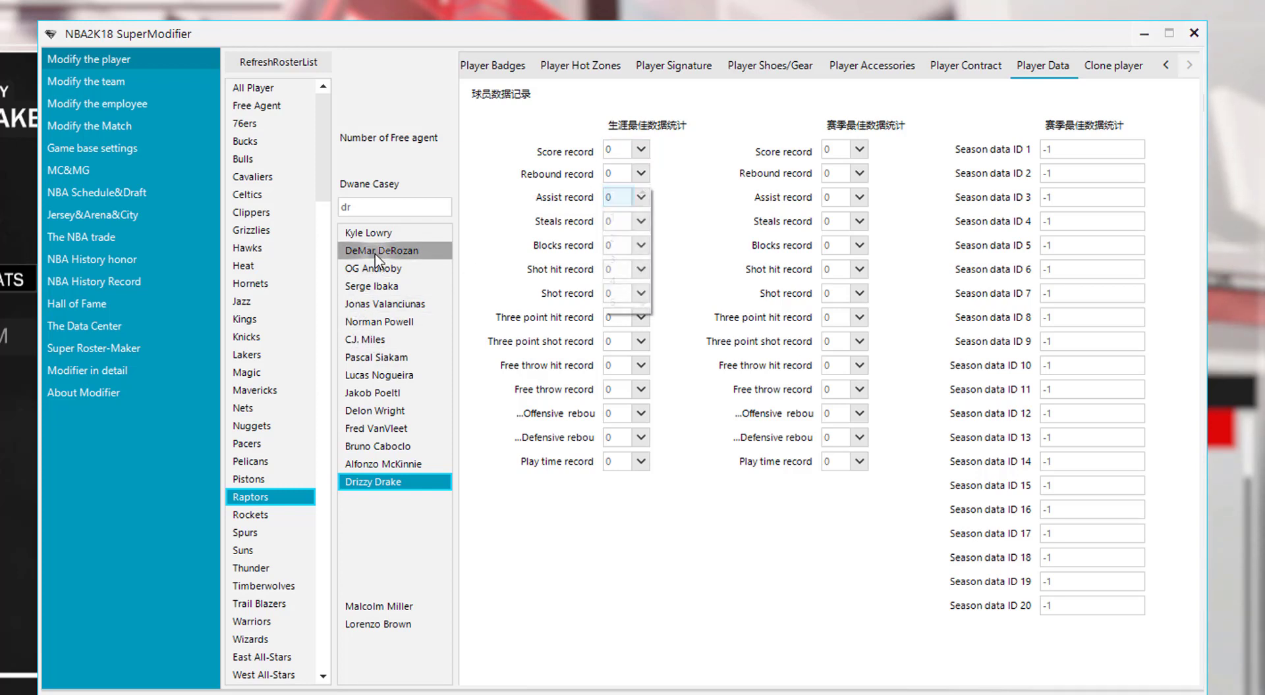
left_click(374, 254)
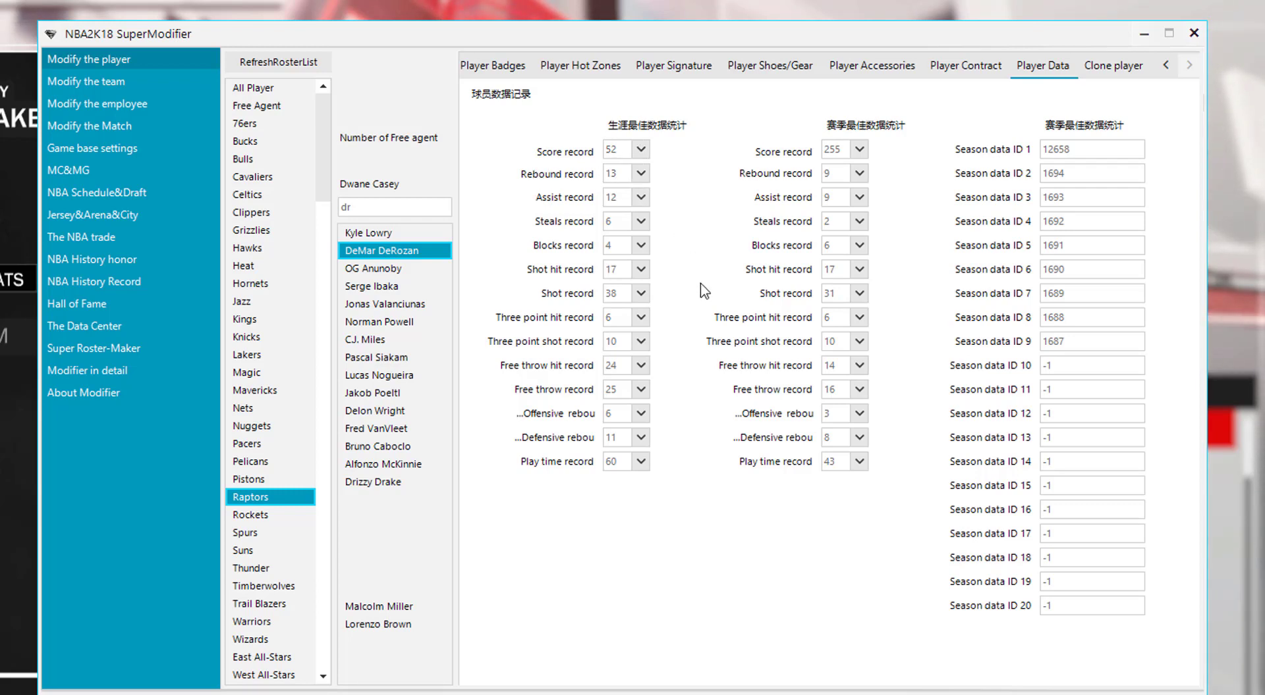
Show DeMar DeRozan's Clone player page with ability, badge, hot zone and complete clone unchecked
left_click(1106, 74)
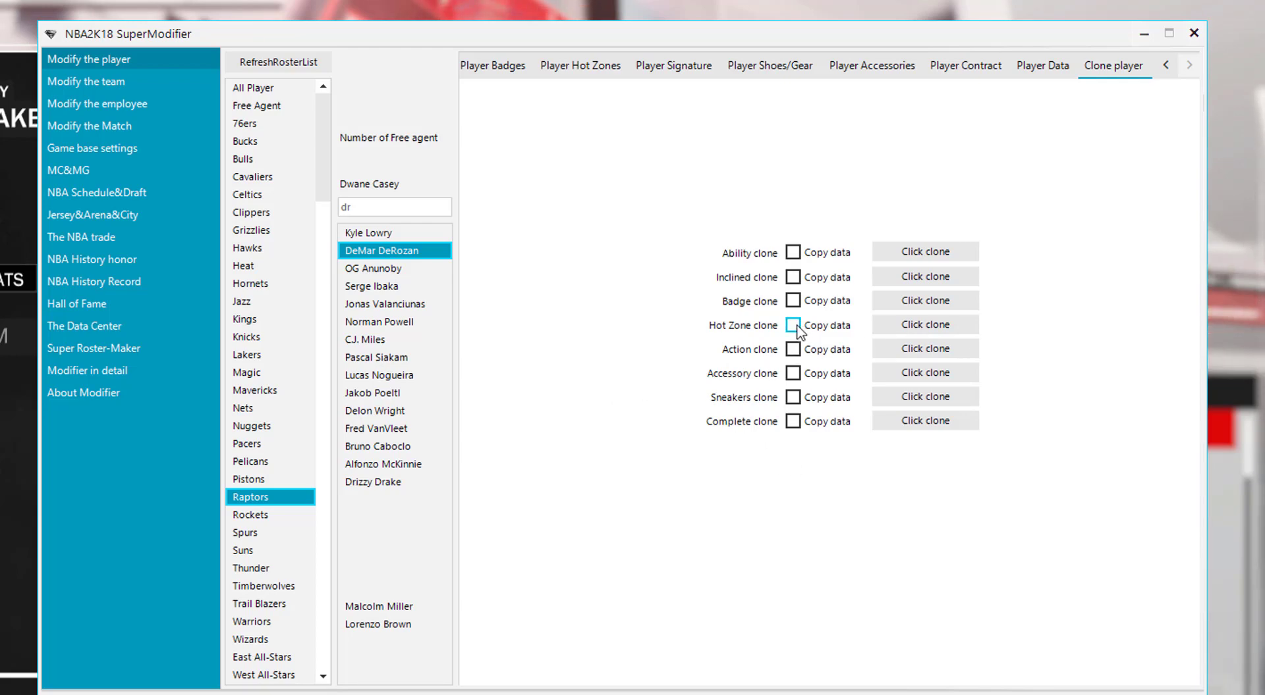
Move back through DeMar DeRozan's Badges, Tendencies and Attributes tabs to his Player Info
left_click(499, 67)
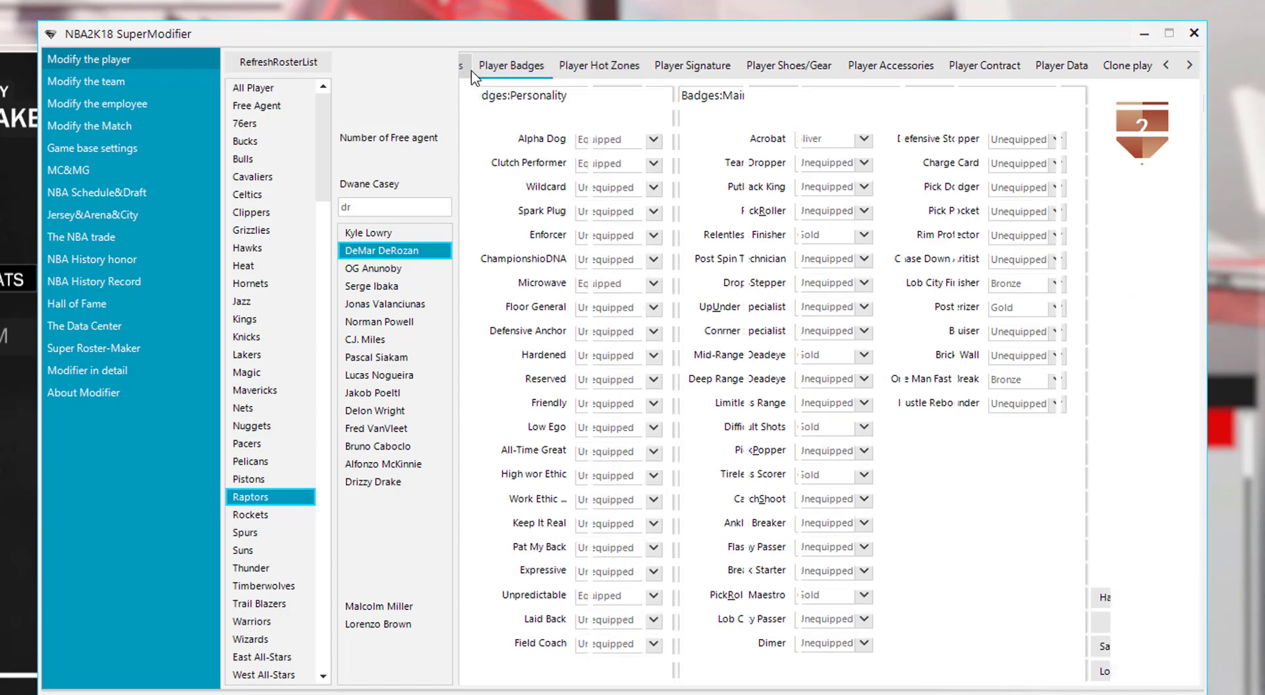
left_click(469, 69)
left_click(469, 69)
left_click(469, 69)
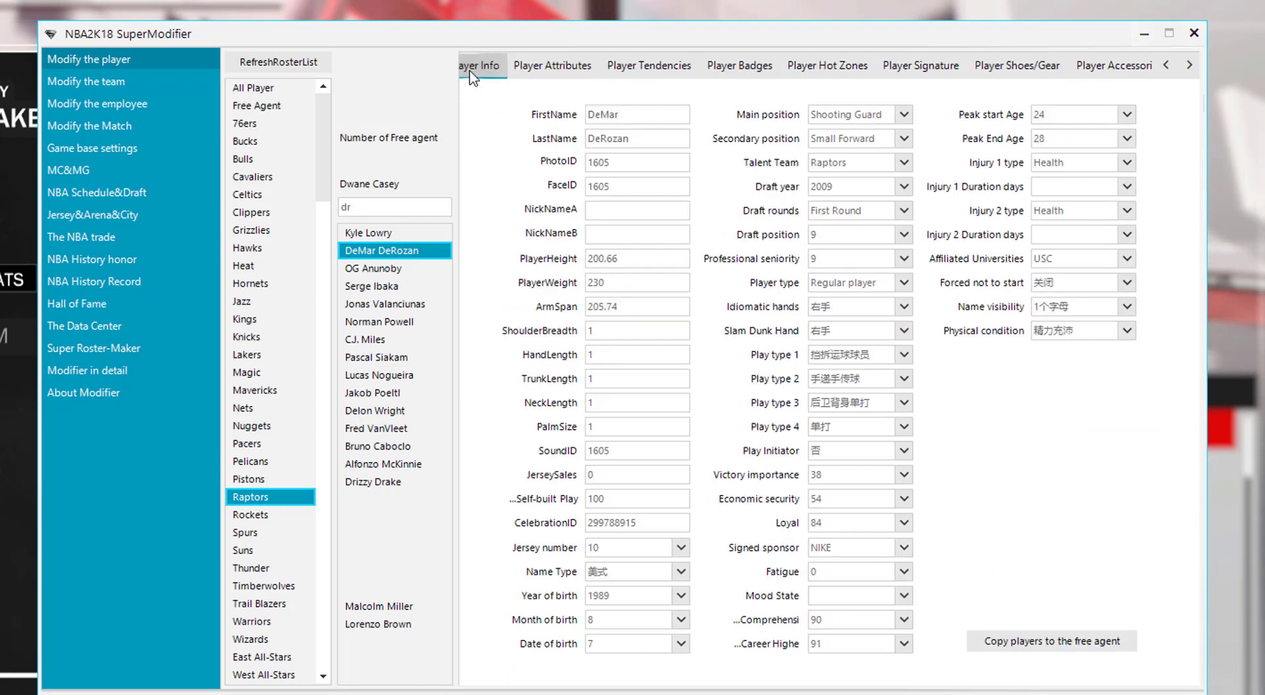